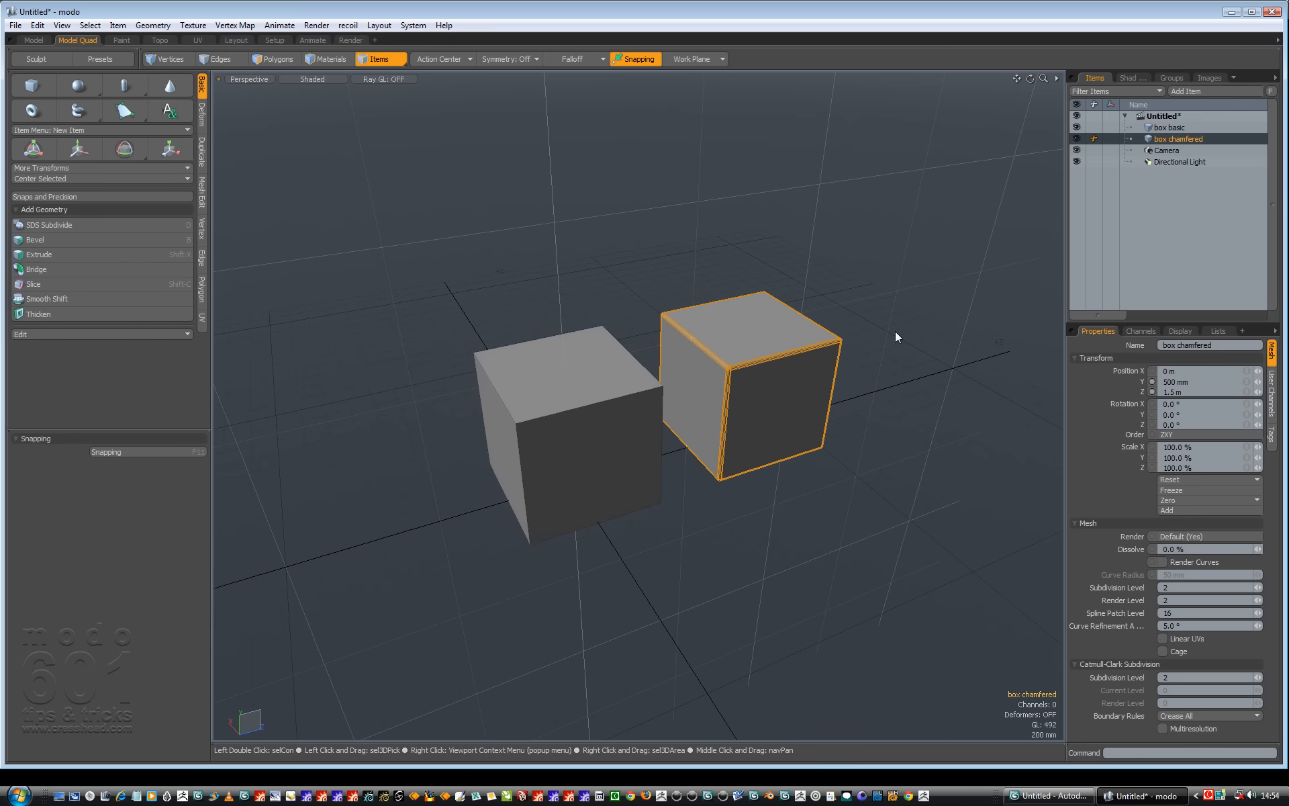
Add a new empty mesh item to the scene
{"action": "mouse_move", "coordinate": [1030, 79]}
{"action": "left_mouse_down"}
{"action": "mouse_move", "coordinate": [967, 50]}
{"action": "mouse_move", "coordinate": [973, 144]}
{"action": "mouse_move", "coordinate": [974, 88]}
{"action": "mouse_move", "coordinate": [985, 81]}
{"action": "mouse_move", "coordinate": [1008, 111]}
{"action": "mouse_move", "coordinate": [1001, 94]}
{"action": "mouse_move", "coordinate": [1016, 102]}
{"action": "left_mouse_up"}
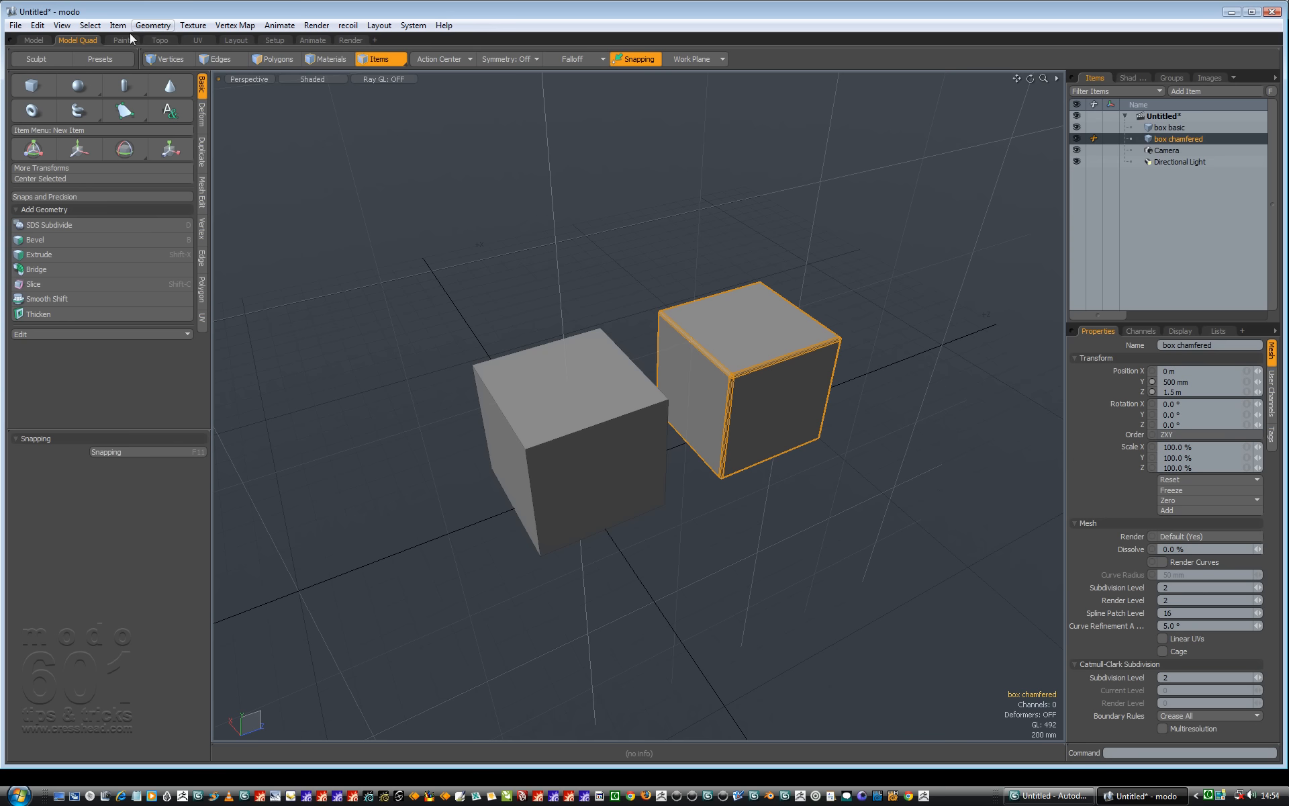
{"action": "left_click", "coordinate": [169, 26]}
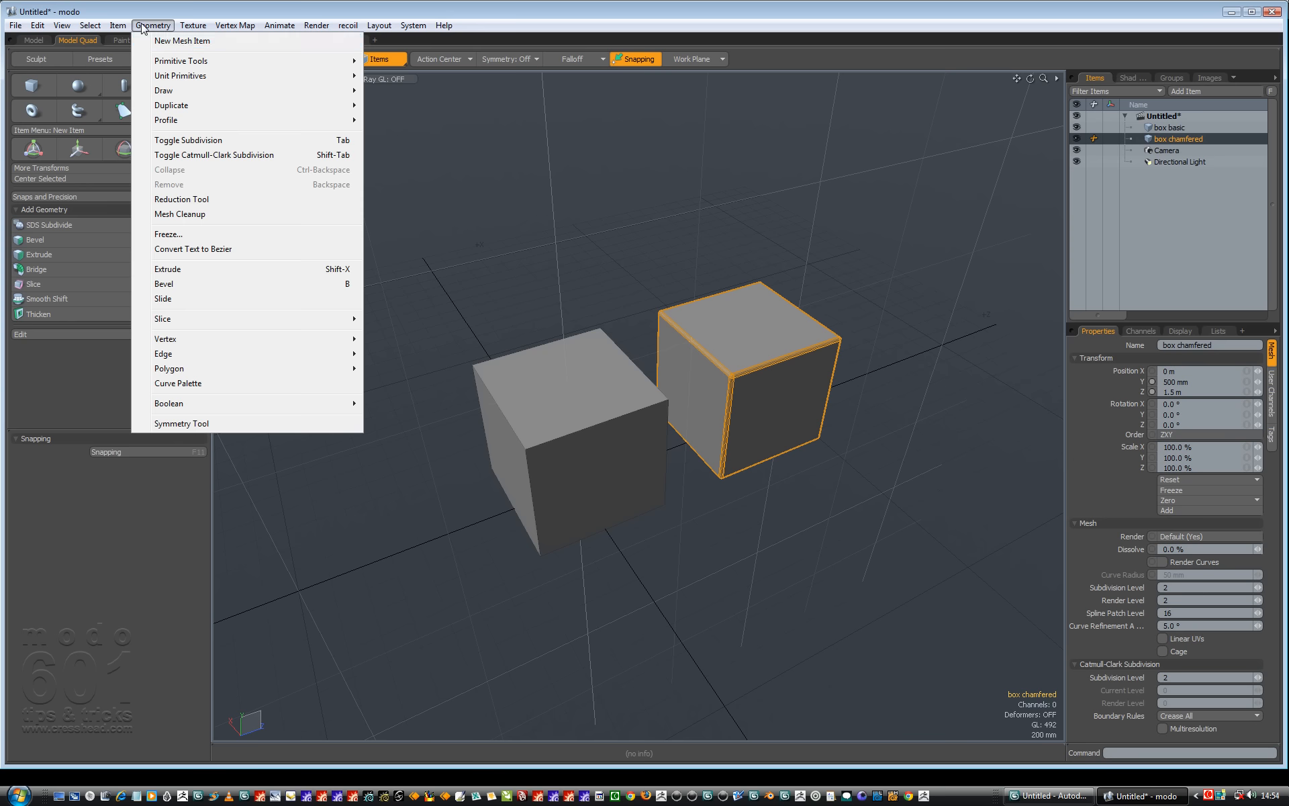
{"action": "left_click", "coordinate": [179, 41]}
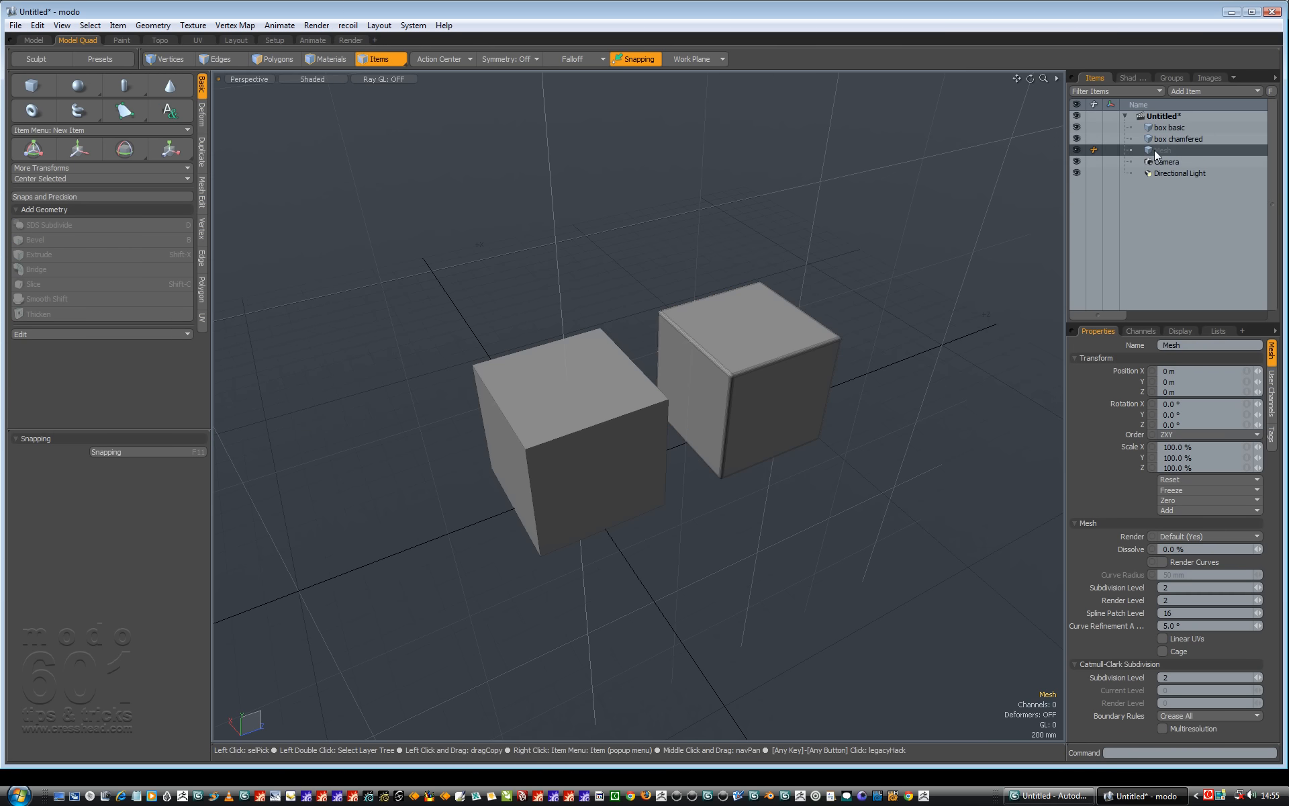
{"action": "left_click", "coordinate": [150, 26]}
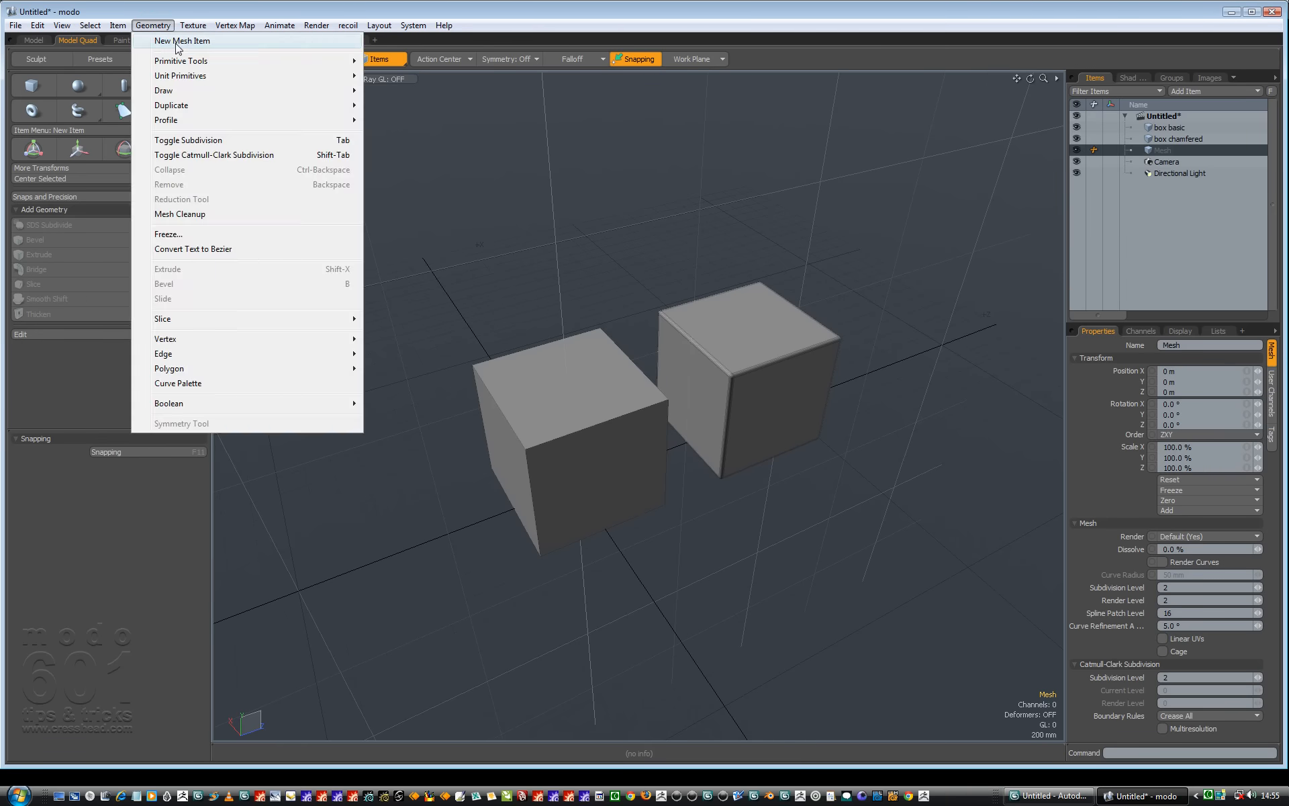
{"action": "left_click", "coordinate": [489, 5]}
{"action": "left_click", "coordinate": [1195, 91]}
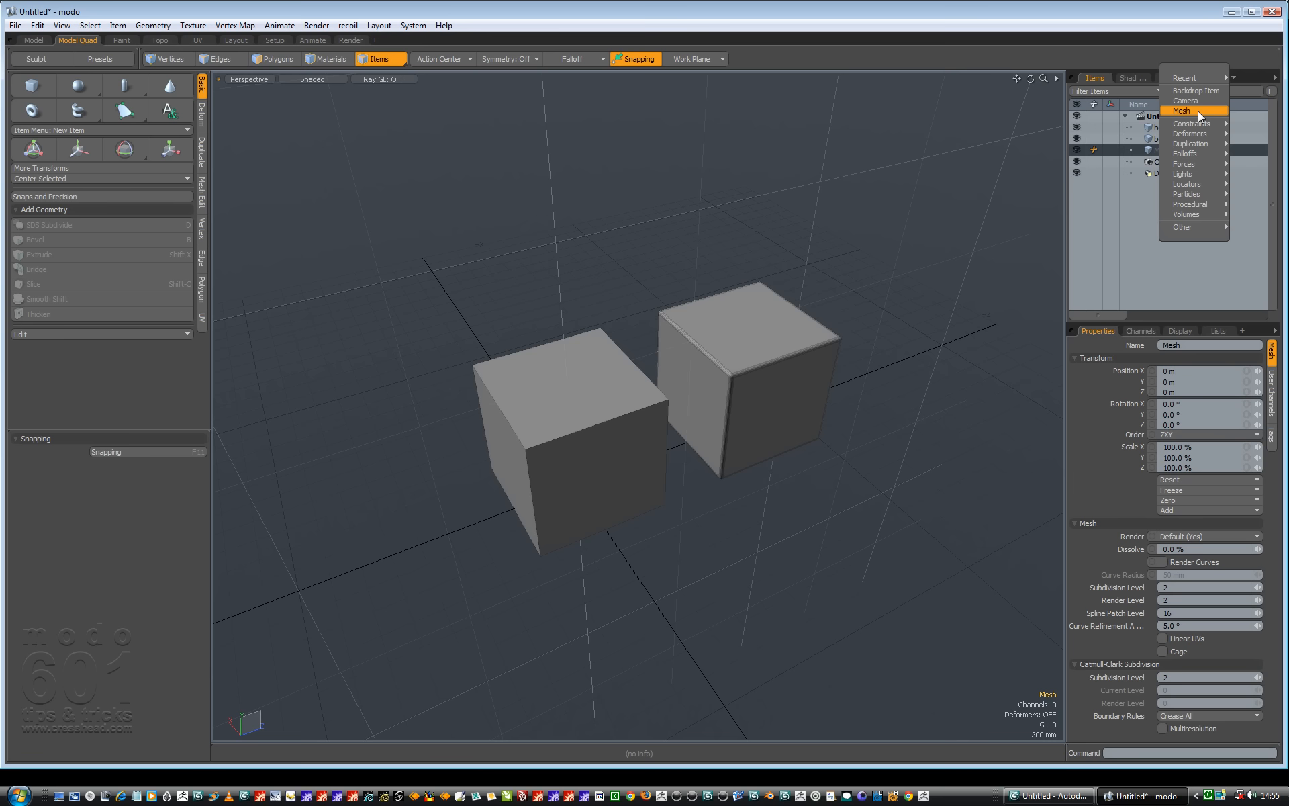
{"action": "left_click", "coordinate": [1124, 21]}
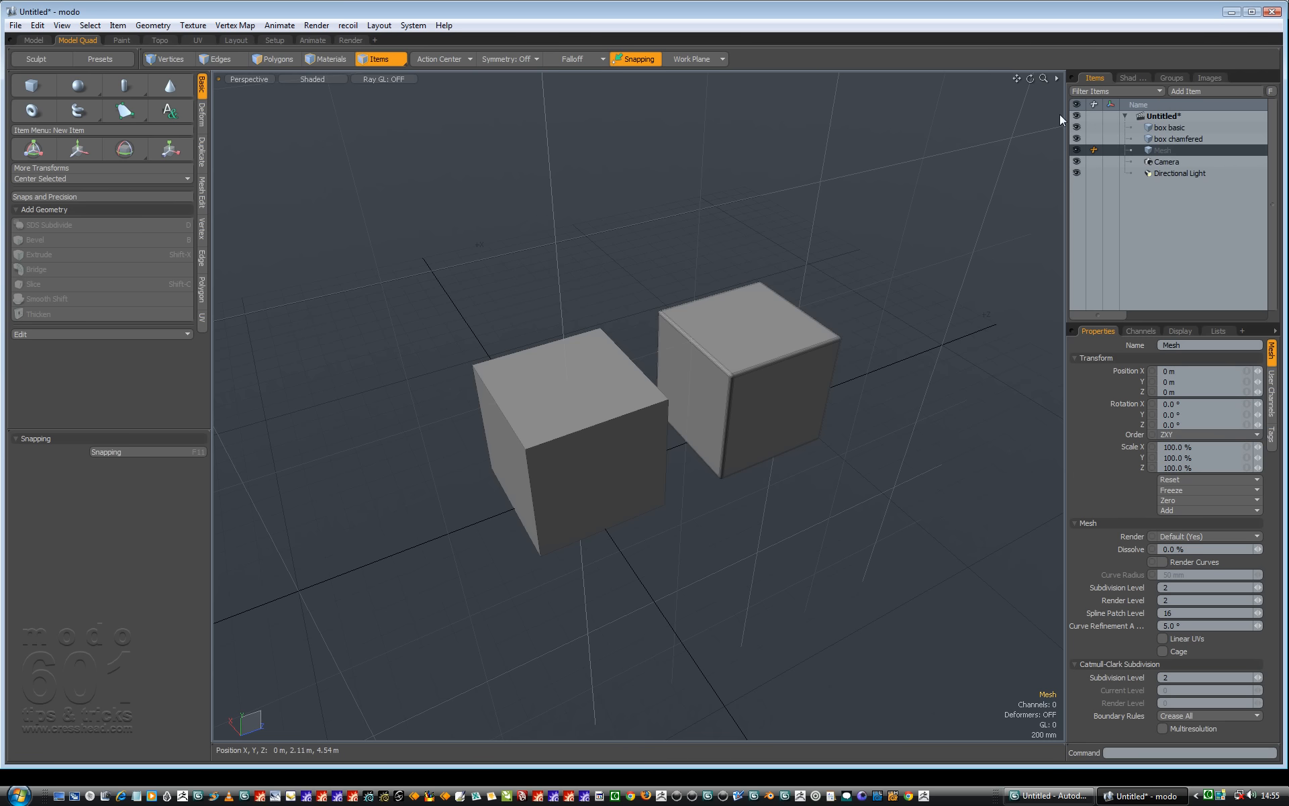
Draw a cylinder primitive on the ground beside the boxes, with radii of about 200 mm in X, 102.5 mm in Y and 180 mm in Z
{"action": "left_click_drag", "start_coordinate": [1029, 78], "coordinate": [1031, 78]}
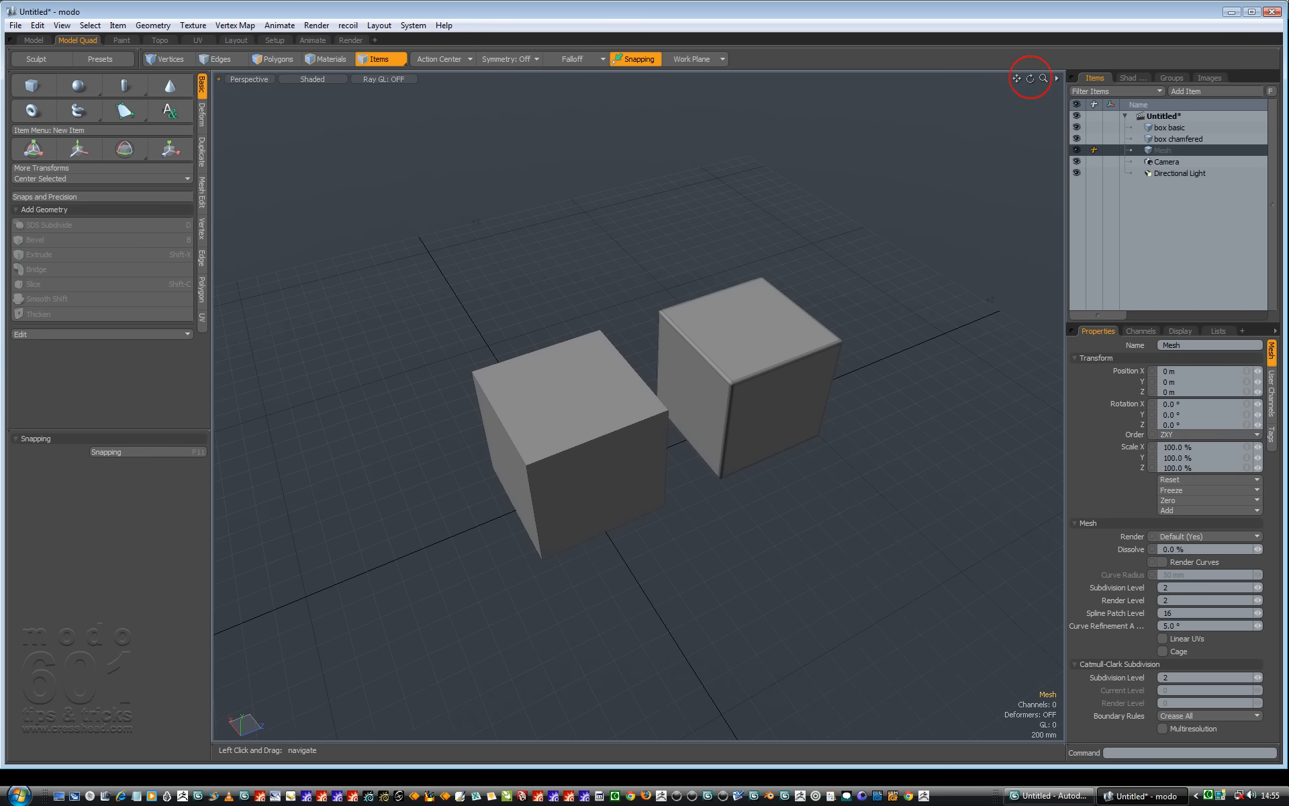
{"action": "left_click", "coordinate": [126, 88]}
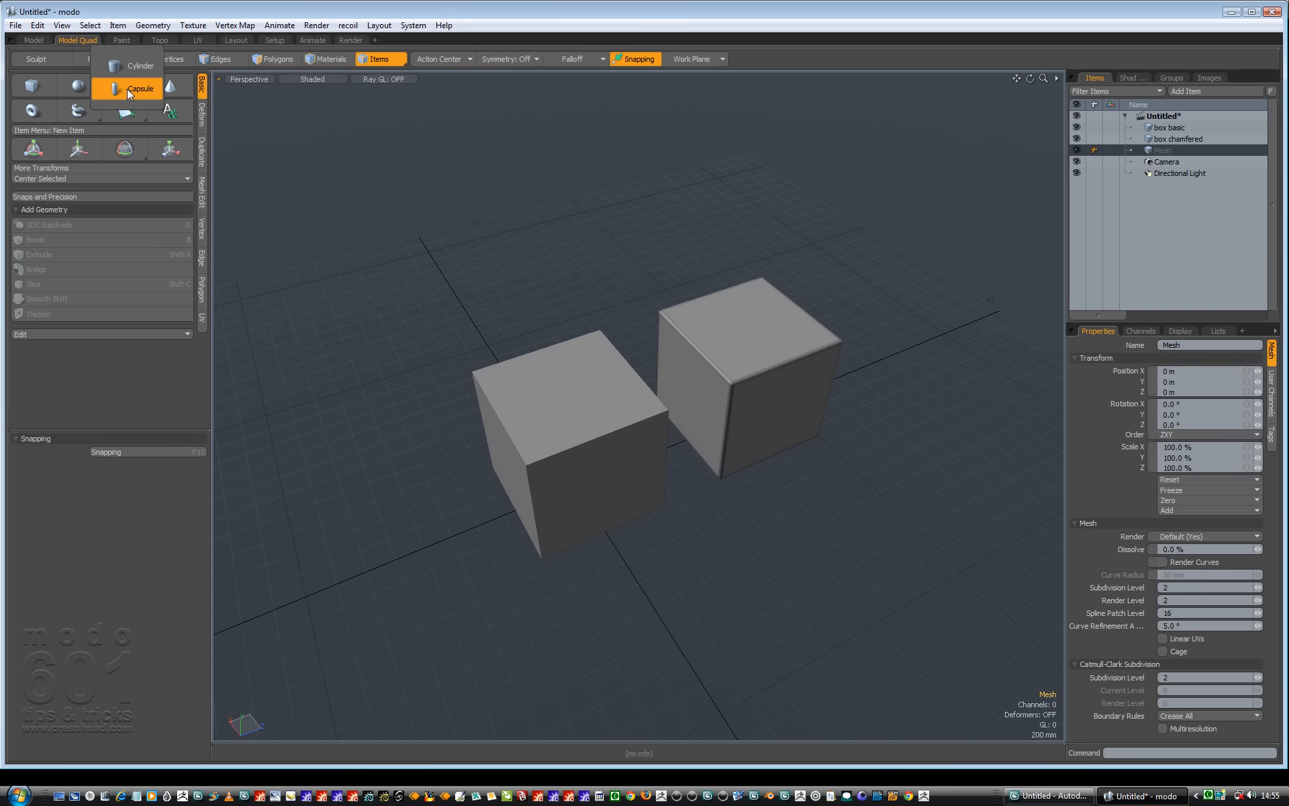
{"action": "left_click", "coordinate": [131, 67]}
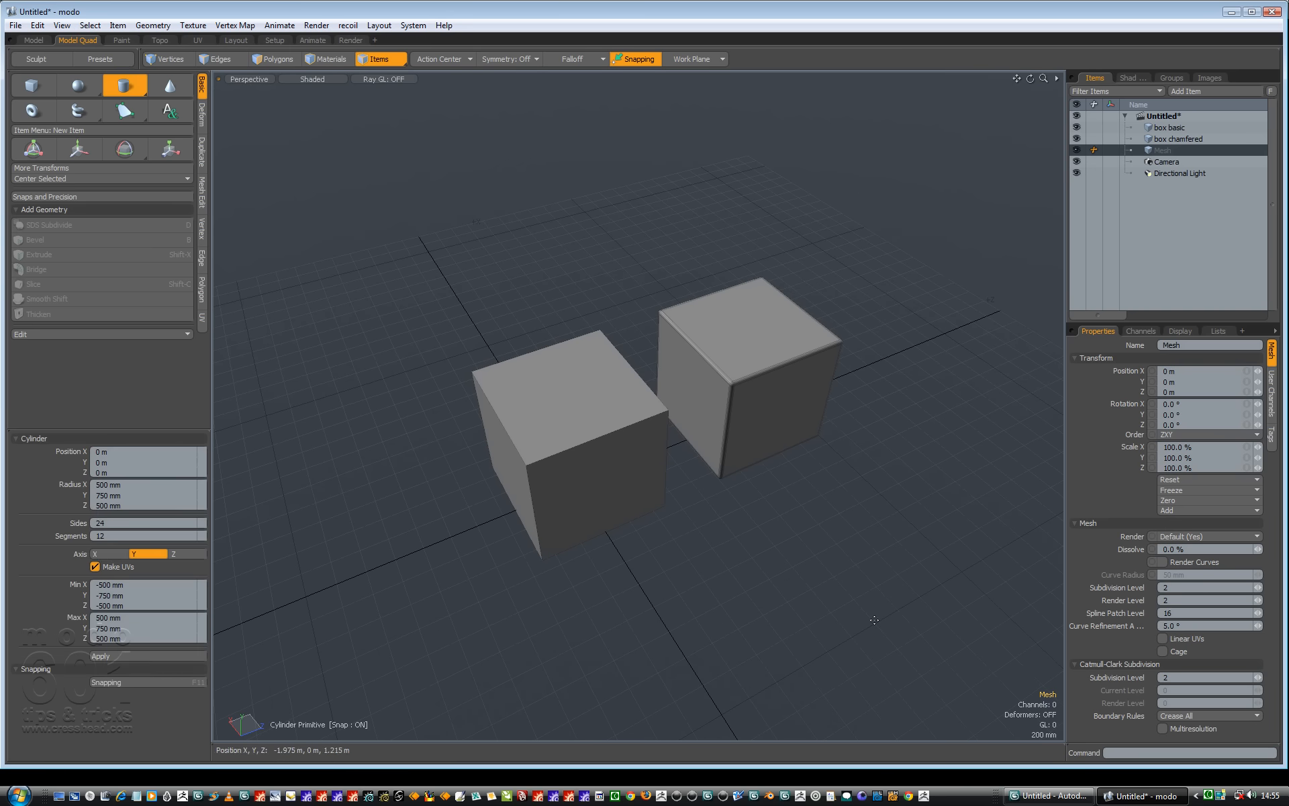
{"action": "mouse_move", "coordinate": [746, 517]}
{"action": "left_mouse_down"}
{"action": "mouse_move", "coordinate": [765, 538]}
{"action": "mouse_move", "coordinate": [779, 523]}
{"action": "mouse_move", "coordinate": [748, 520]}
{"action": "mouse_move", "coordinate": [749, 498]}
{"action": "left_mouse_up"}
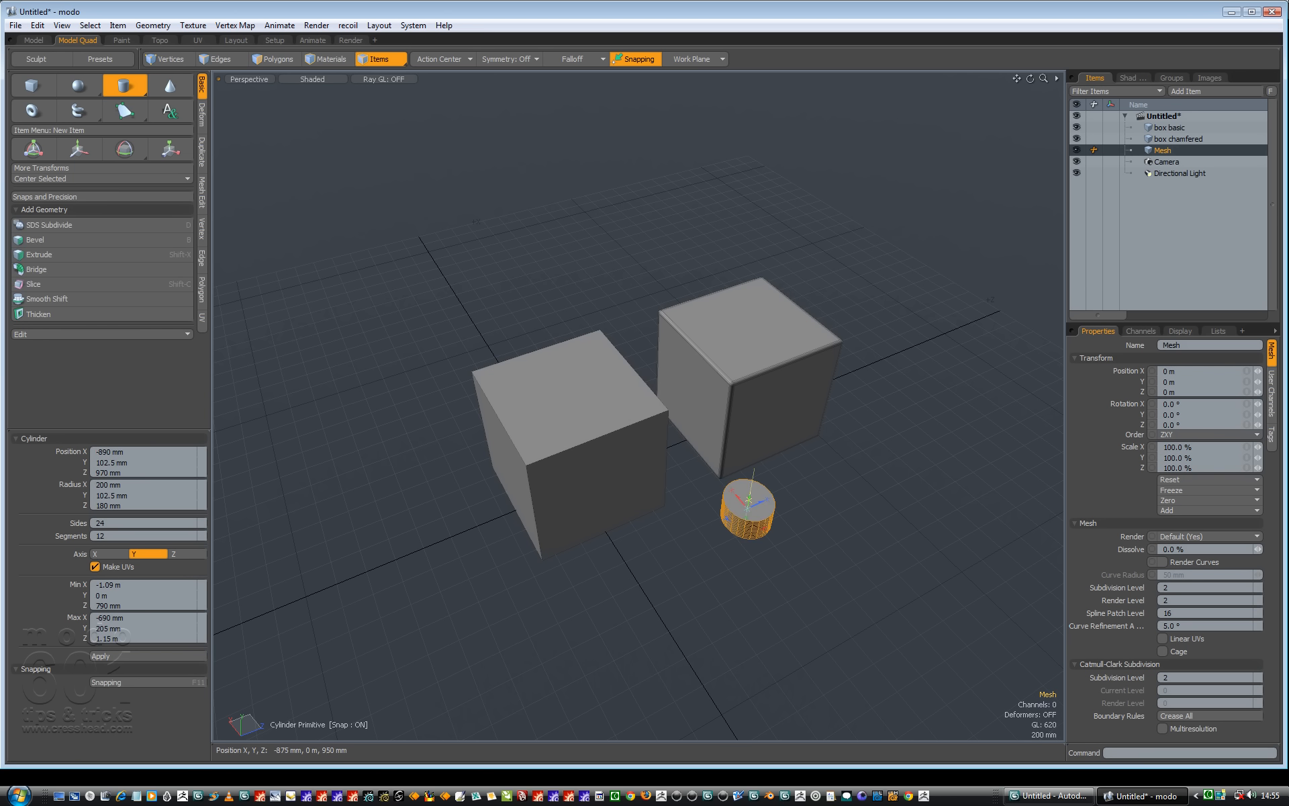
Set the cylinder to 16 sides and 1 segment
{"action": "left_click", "coordinate": [116, 525]}
{"action": "type", "text": "16"}
{"action": "key", "text": "Return"}
{"action": "key", "text": "Tab"}
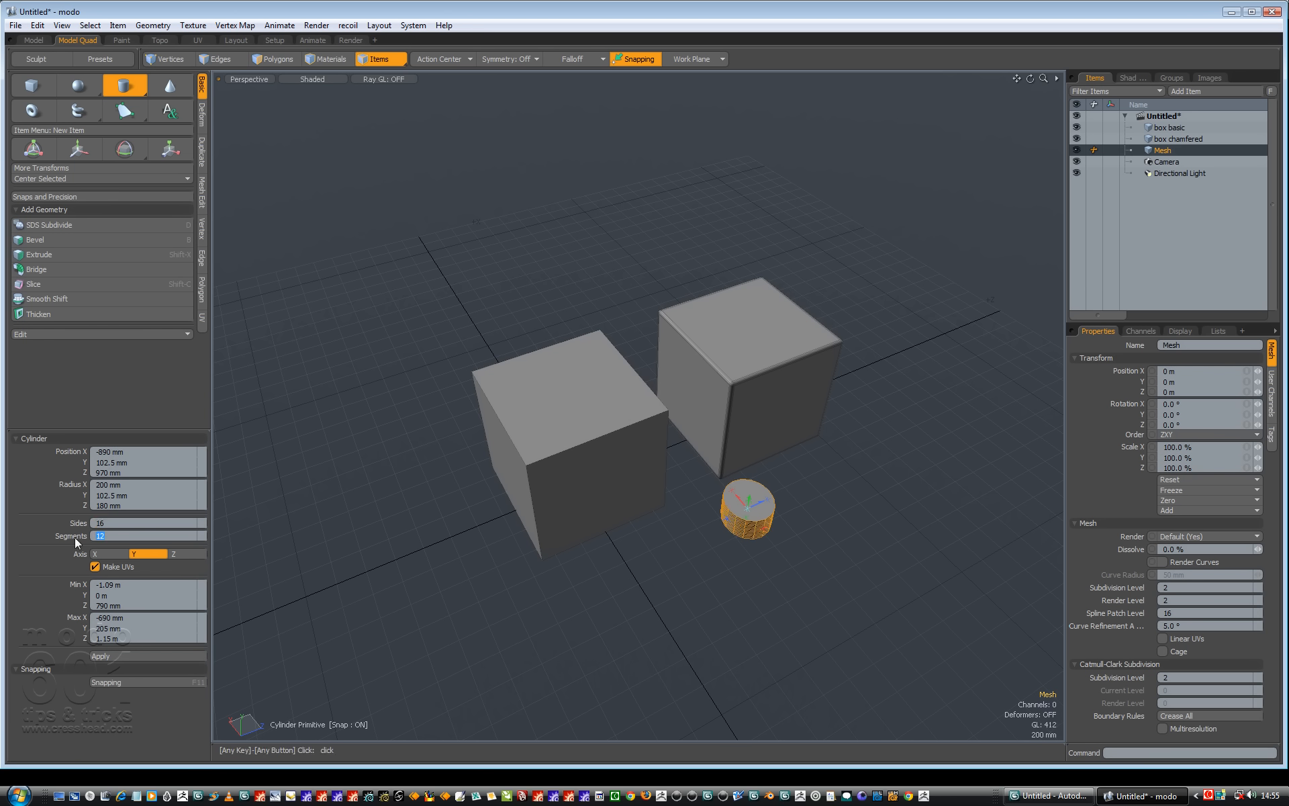
{"action": "key", "text": "Return"}
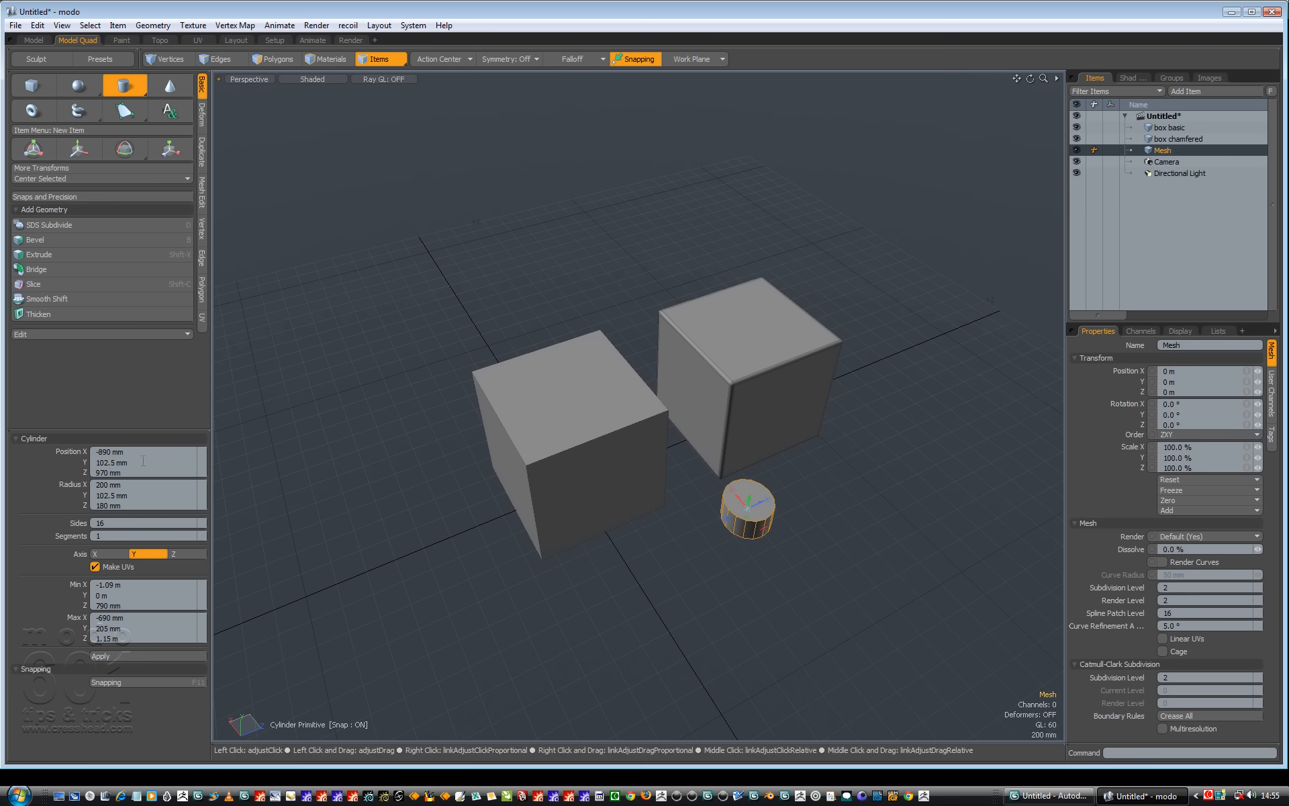
Set the cylinder's Z radius to 200 mm and flatten it to a Y radius of about 45 mm
{"action": "left_click", "coordinate": [136, 457]}
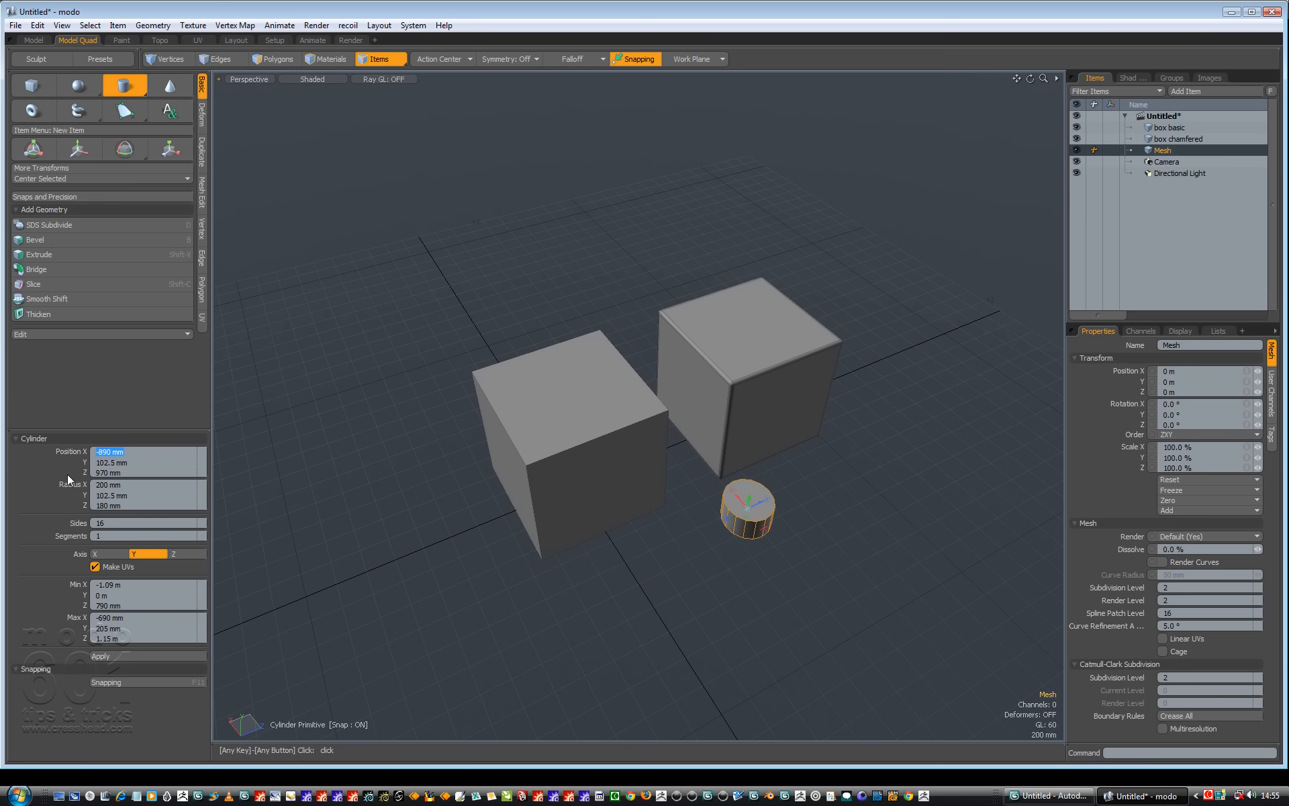
{"action": "left_click", "coordinate": [133, 484]}
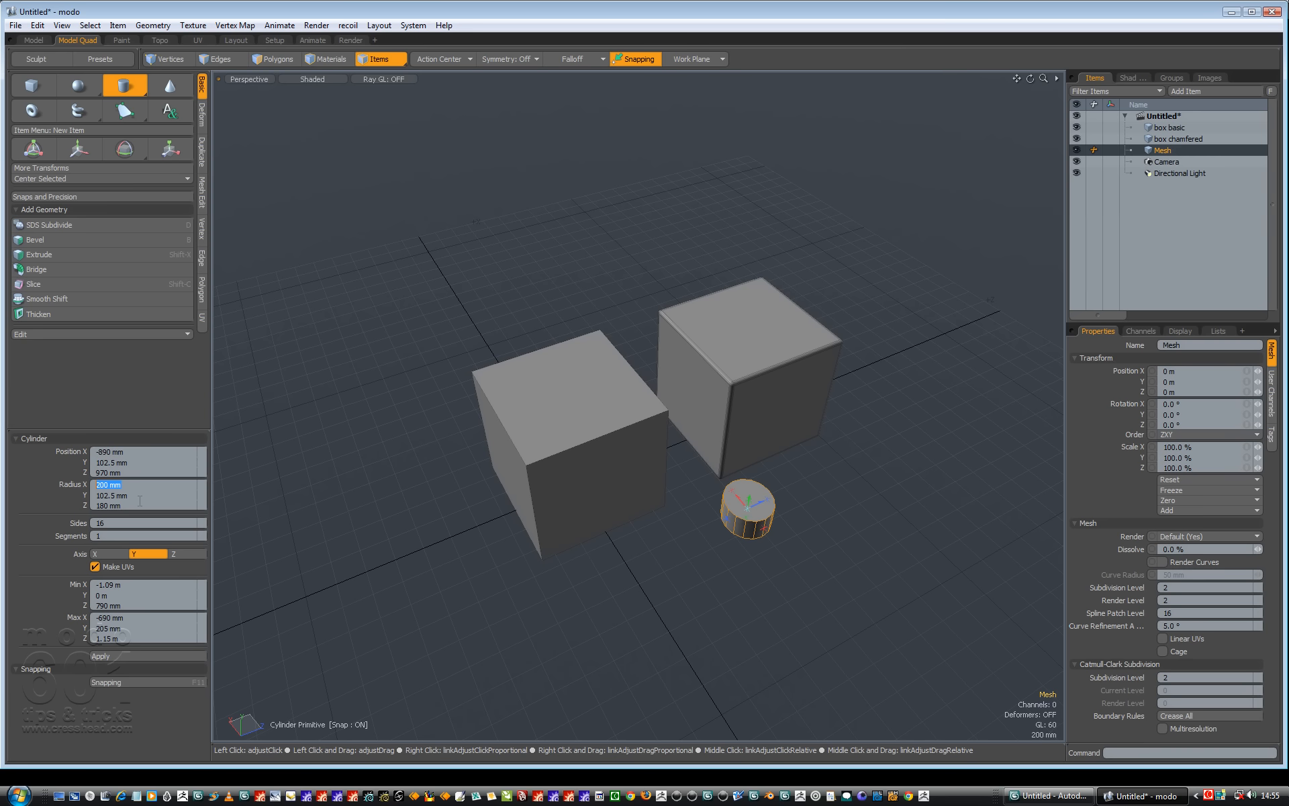
{"action": "left_click_drag", "start_coordinate": [139, 505], "coordinate": [44, 505]}
{"action": "type", "text": "200mm"}
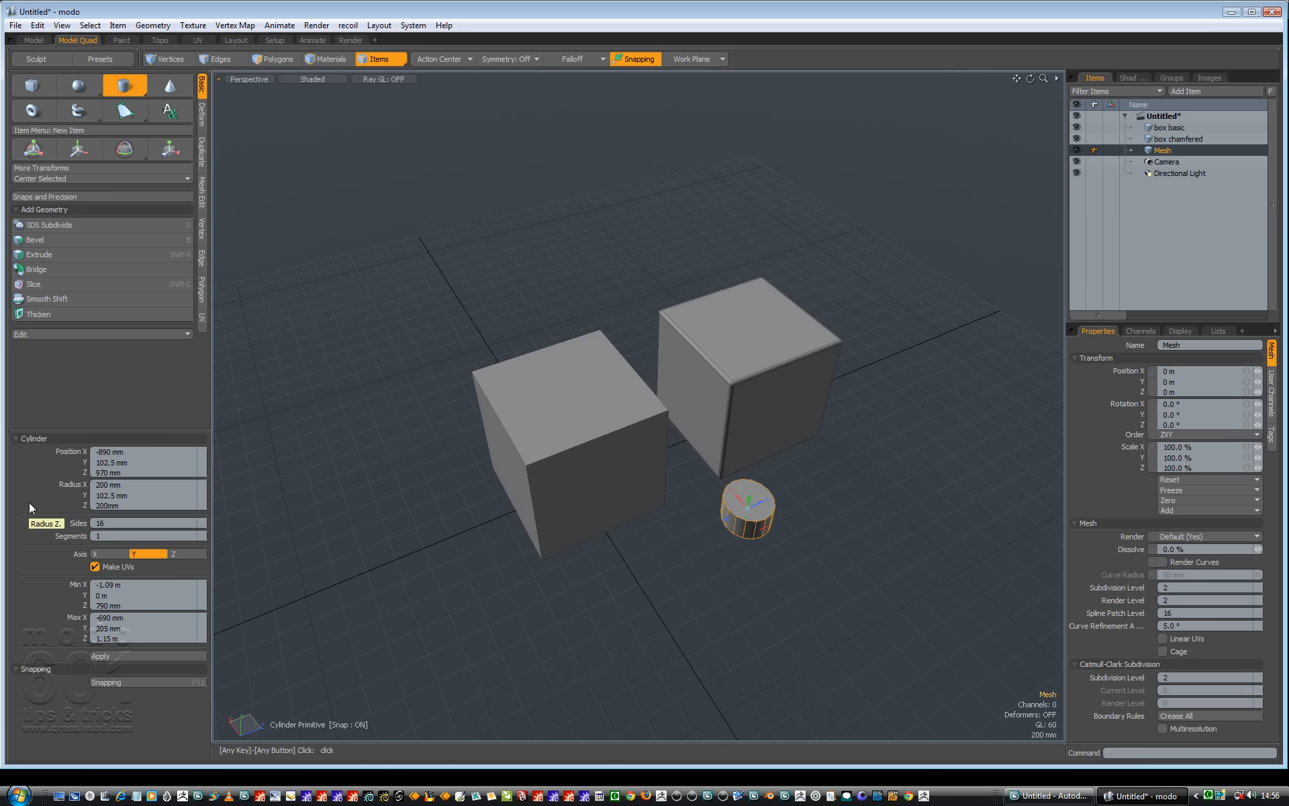
{"action": "key", "text": "Return"}
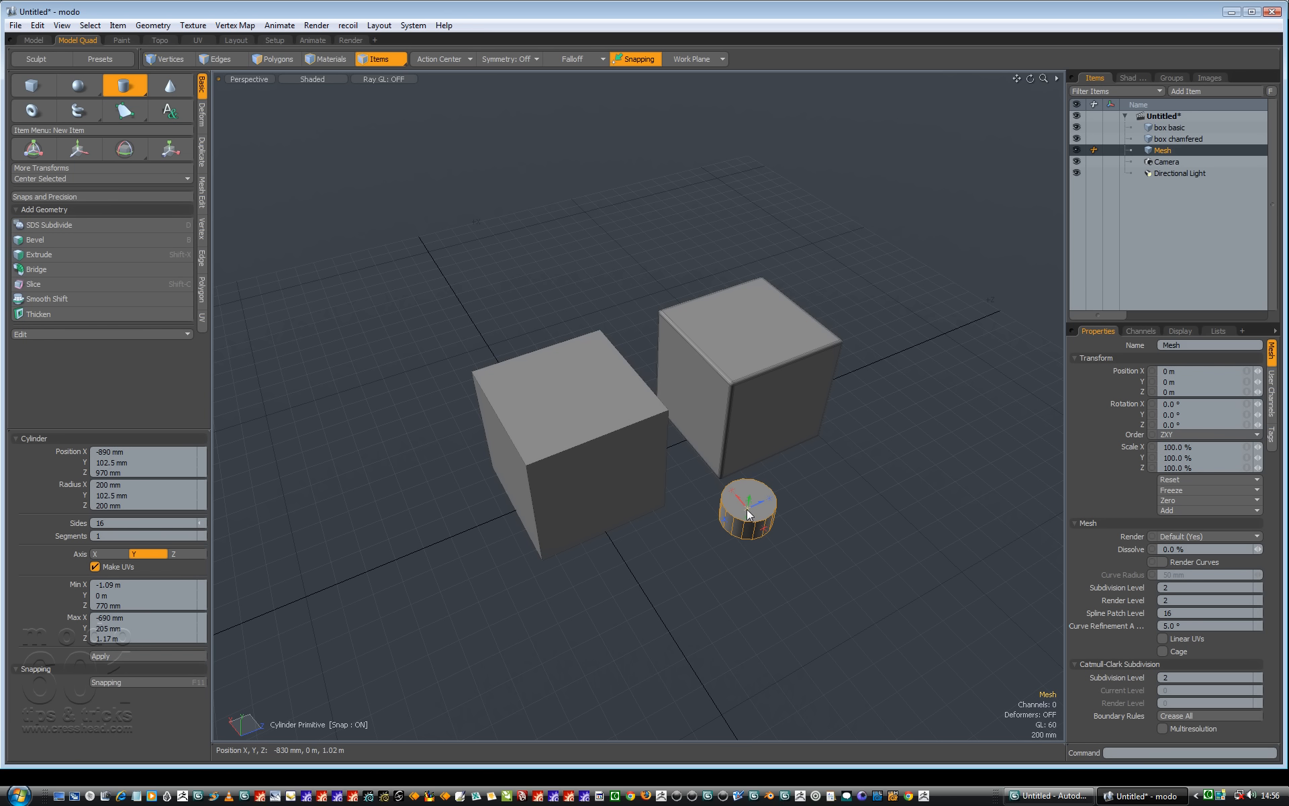
{"action": "left_click_drag", "start_coordinate": [747, 509], "coordinate": [745, 519]}
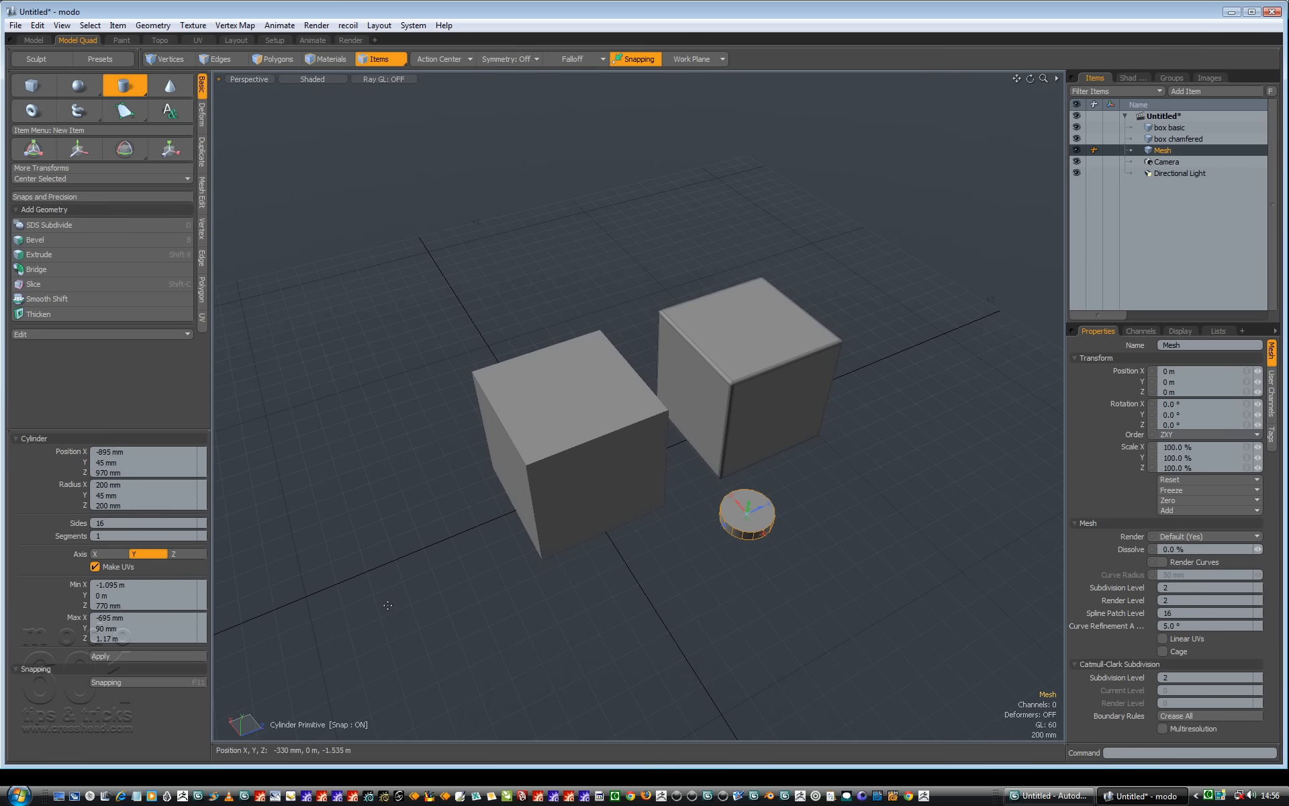
Centre the cylinder at the origin by setting its X, Y and Z positions to 0, and finish the primitive
{"action": "left_click", "coordinate": [18, 456]}
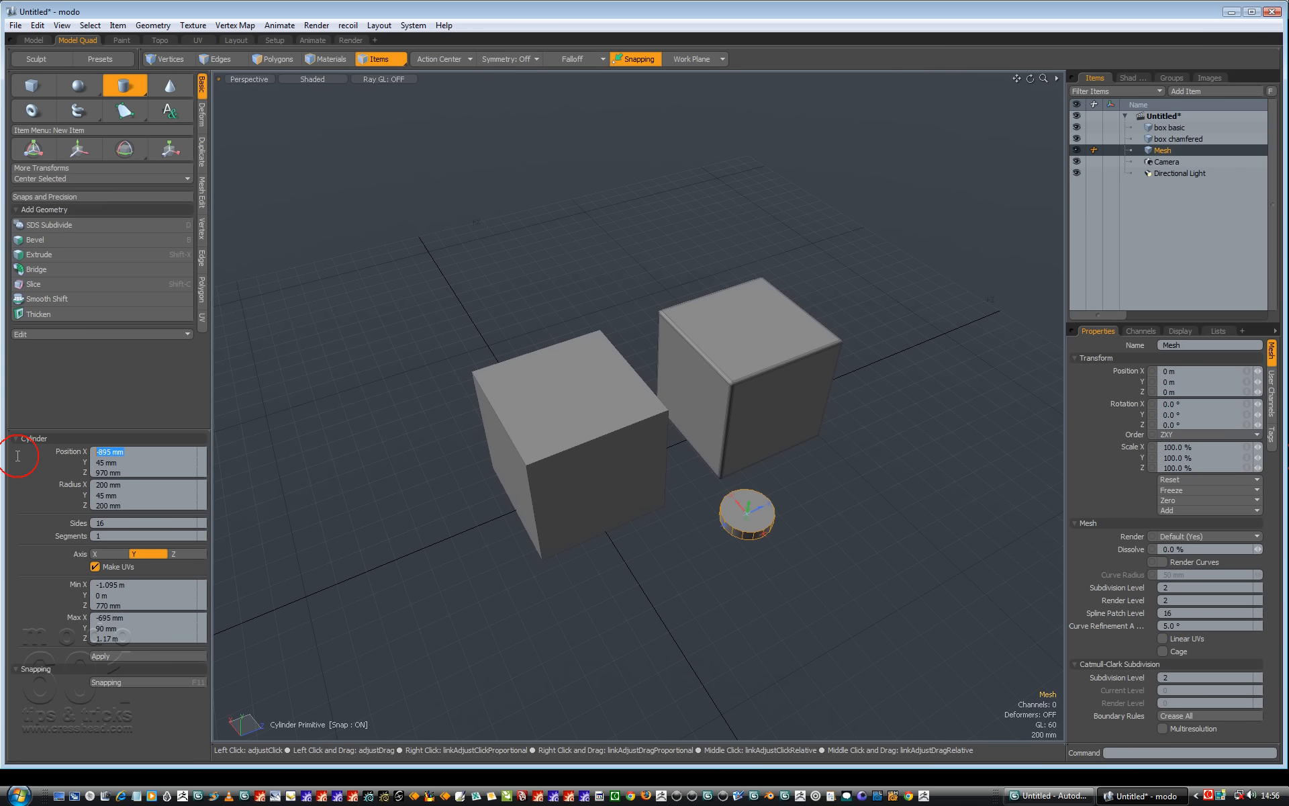
{"action": "type", "text": "0"}
{"action": "key", "text": "Return"}
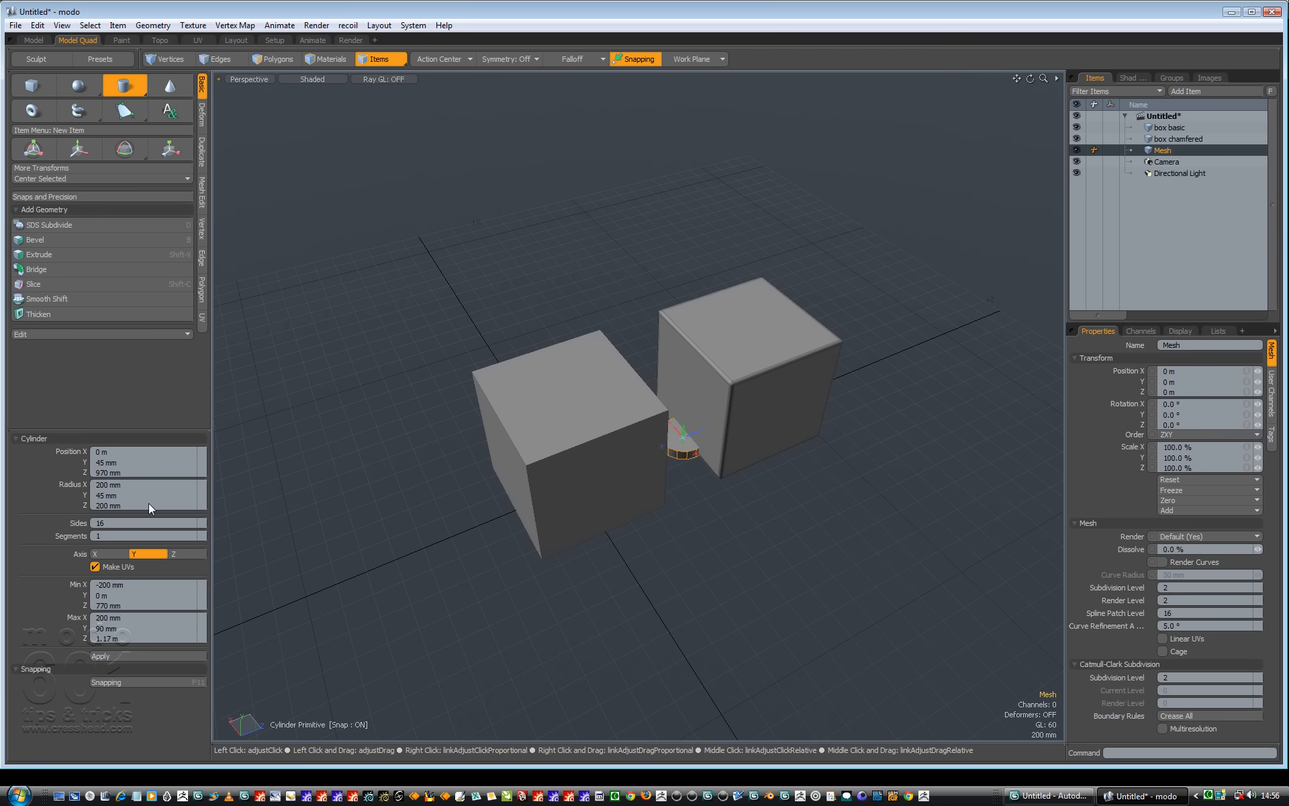
{"action": "left_click", "coordinate": [120, 473]}
{"action": "type", "text": "0"}
{"action": "key", "text": "Return"}
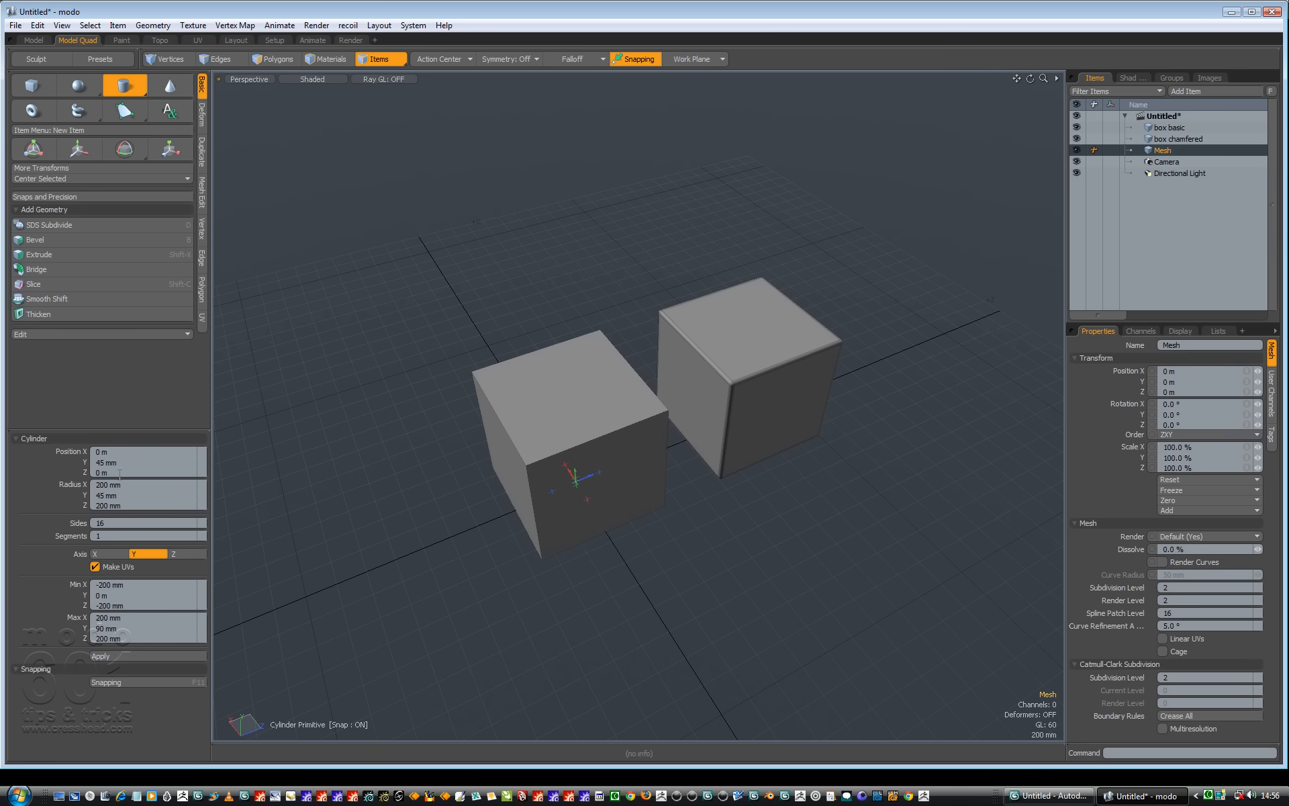
{"action": "left_click", "coordinate": [107, 463]}
{"action": "type", "text": "0"}
{"action": "key", "text": "Return"}
{"action": "key", "text": "space"}
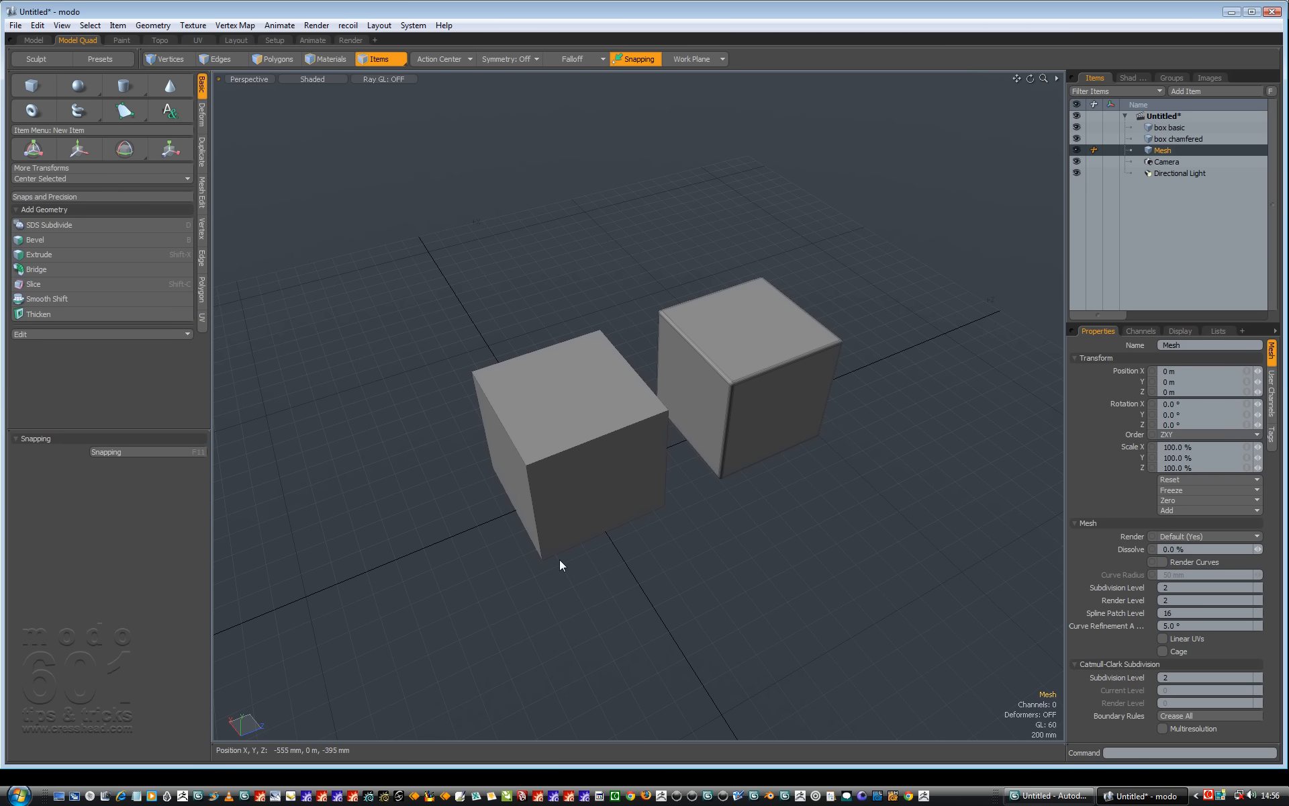
Switch to the four-view layout and rotate the cylinder mesh 90° about the X axis so it stands upright
{"action": "key", "text": "ctrl+space"}
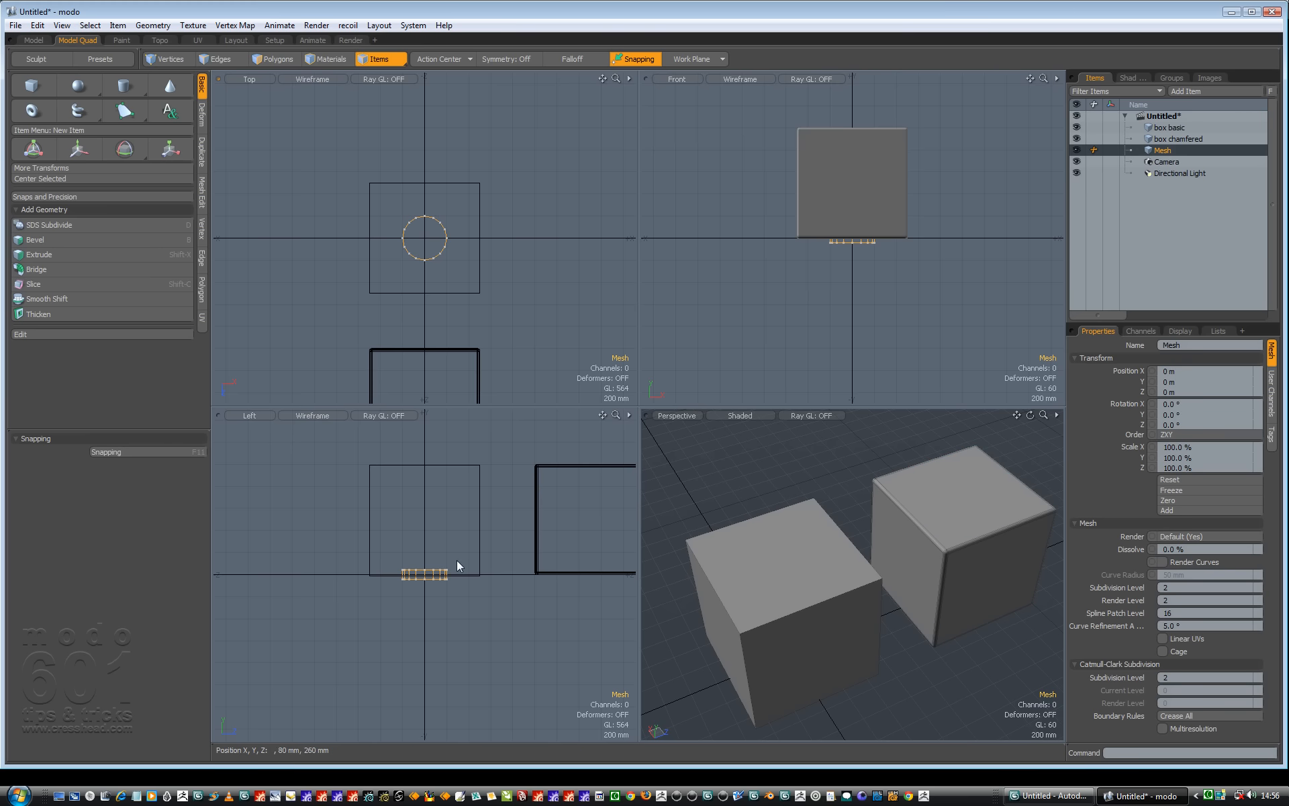
{"action": "left_click_drag", "start_coordinate": [615, 415], "coordinate": [540, 571]}
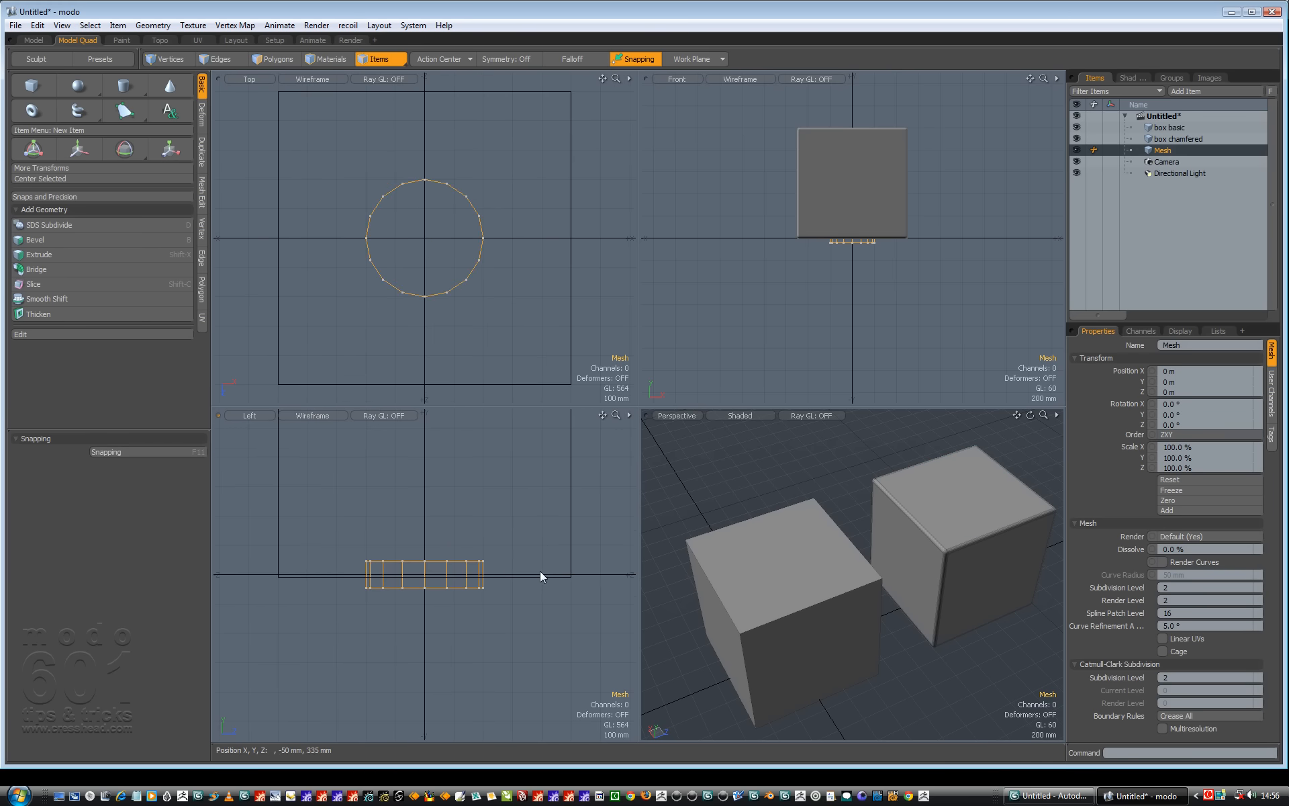
{"action": "left_click", "coordinate": [382, 587]}
{"action": "key", "text": "e"}
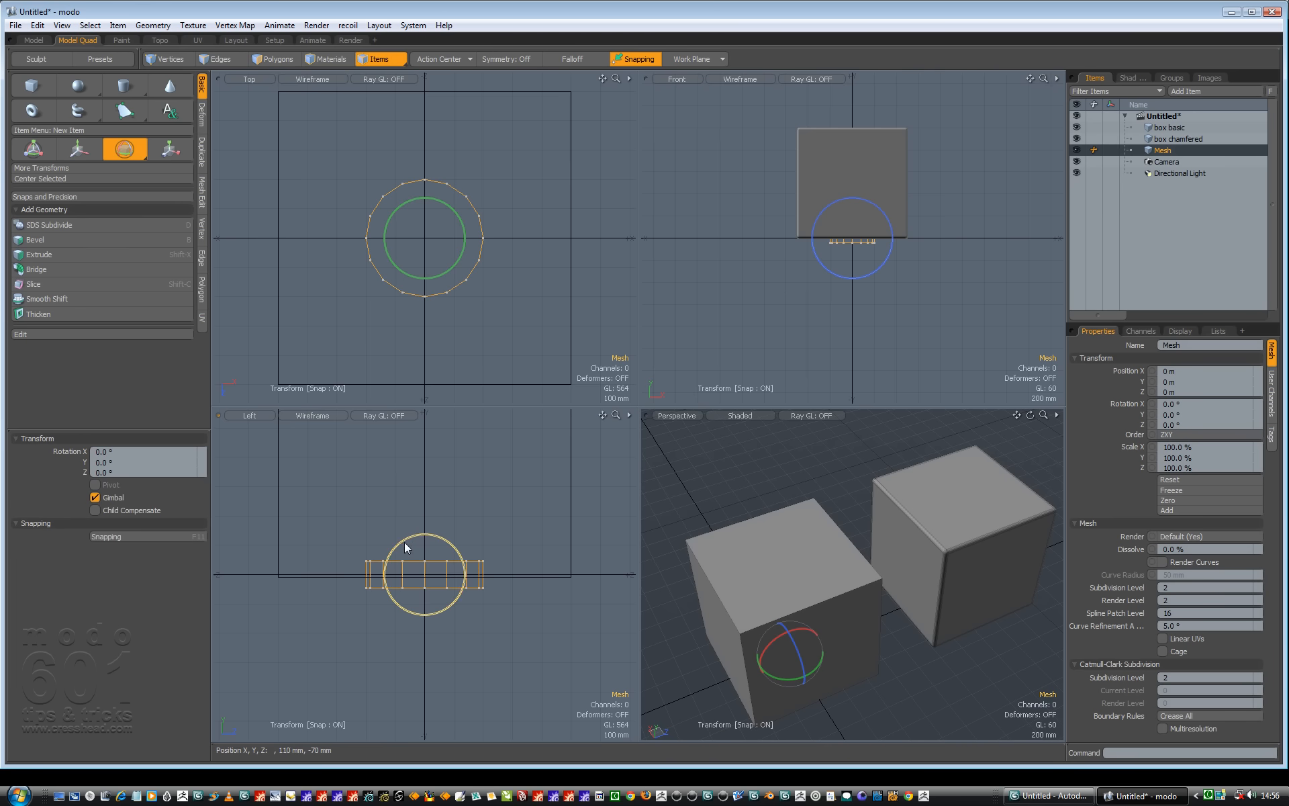
{"action": "left_click_drag", "start_coordinate": [405, 541], "coordinate": [508, 522]}
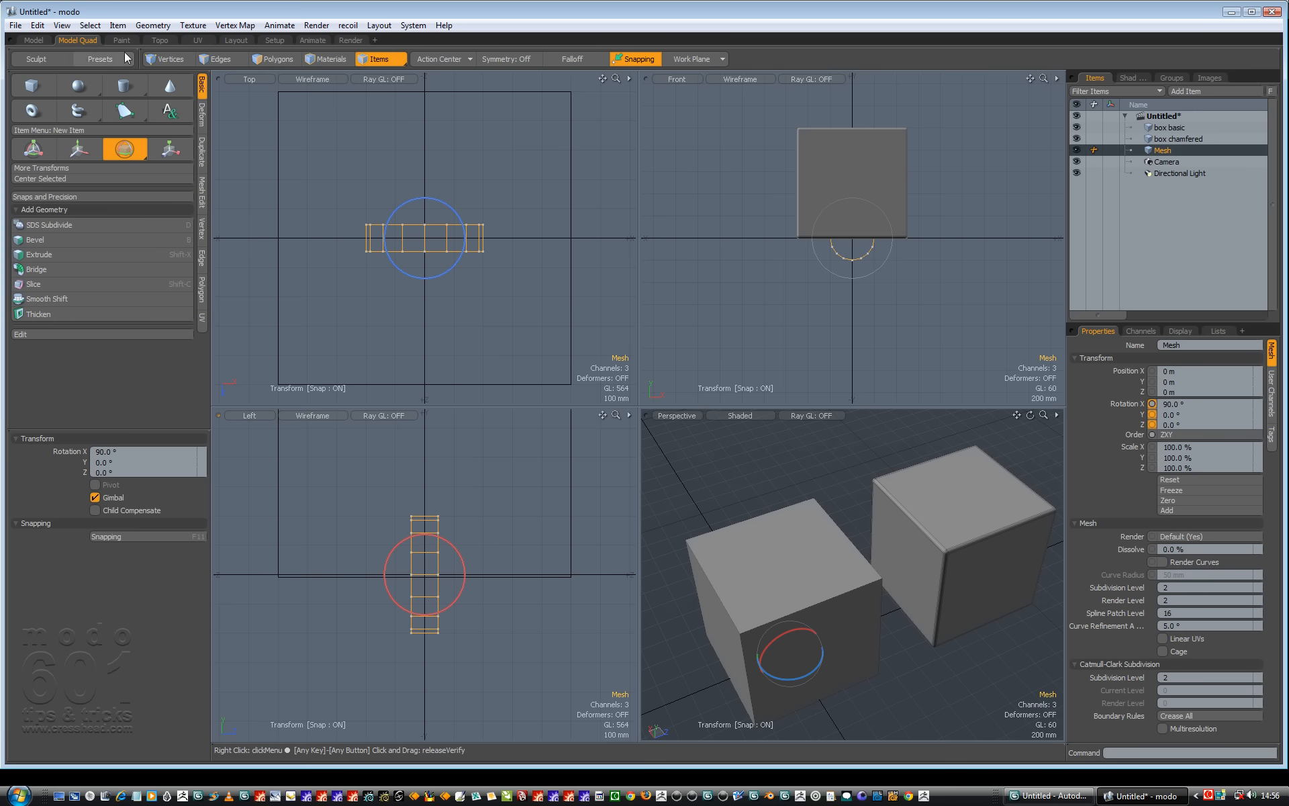
Move the upright cylinder outside the basic box near its lower corner, to about X -450 mm and Z 560 mm
{"action": "left_click", "coordinate": [77, 148]}
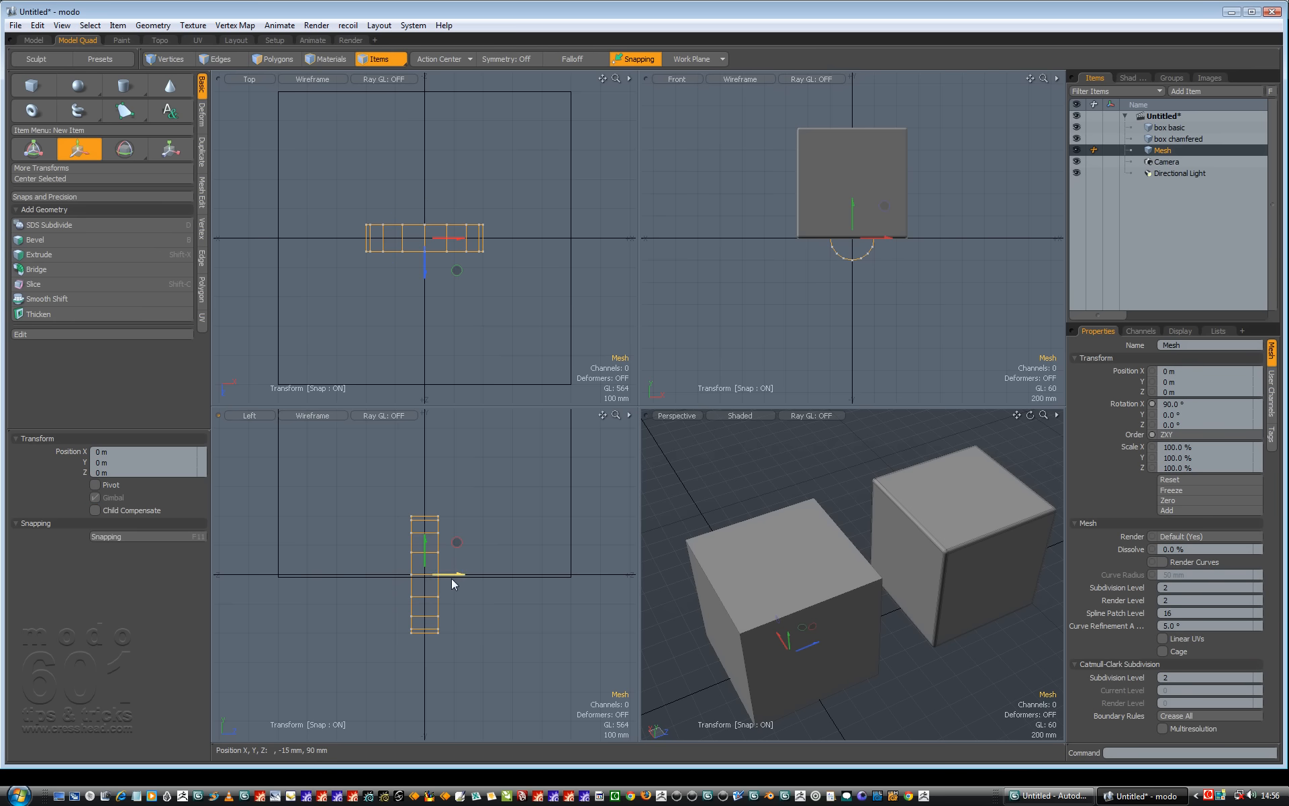
{"action": "left_click_drag", "start_coordinate": [451, 578], "coordinate": [615, 578]}
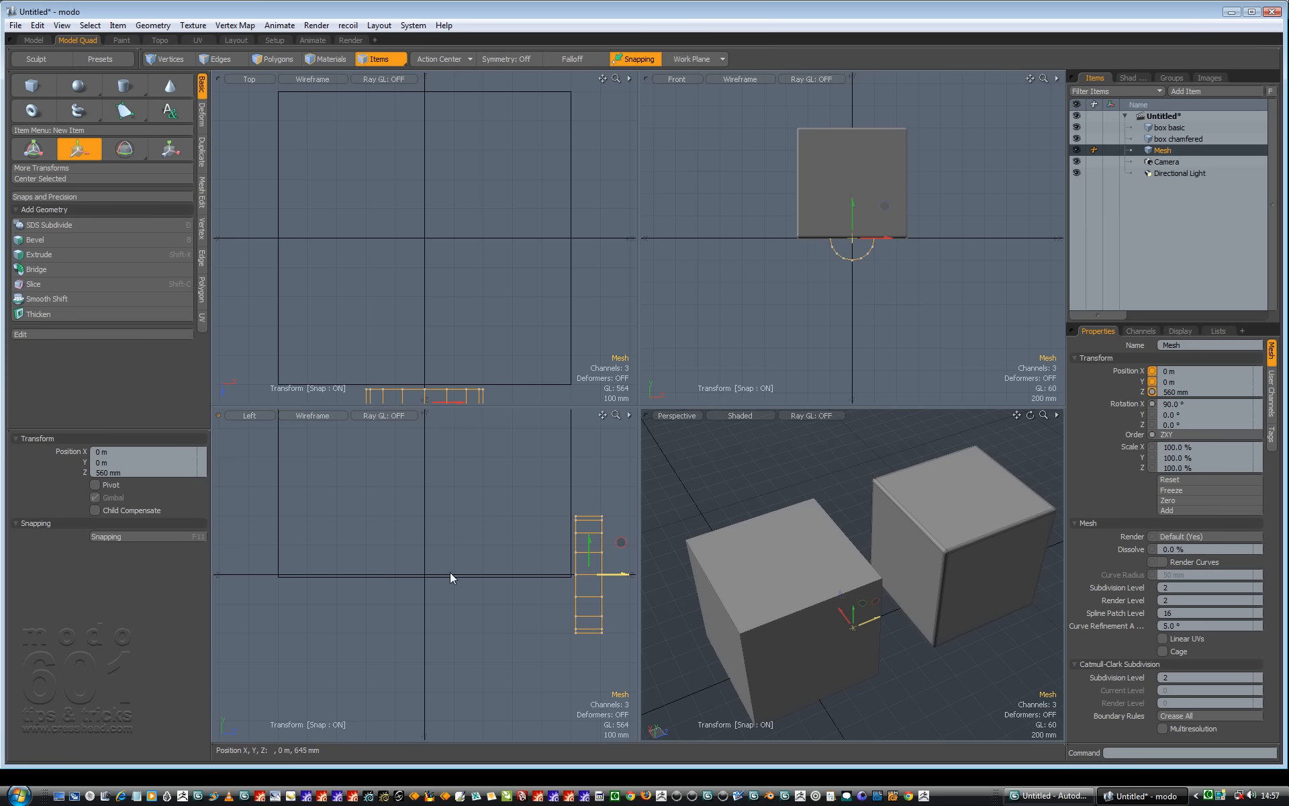
{"action": "left_click_drag", "start_coordinate": [1031, 415], "coordinate": [980, 563]}
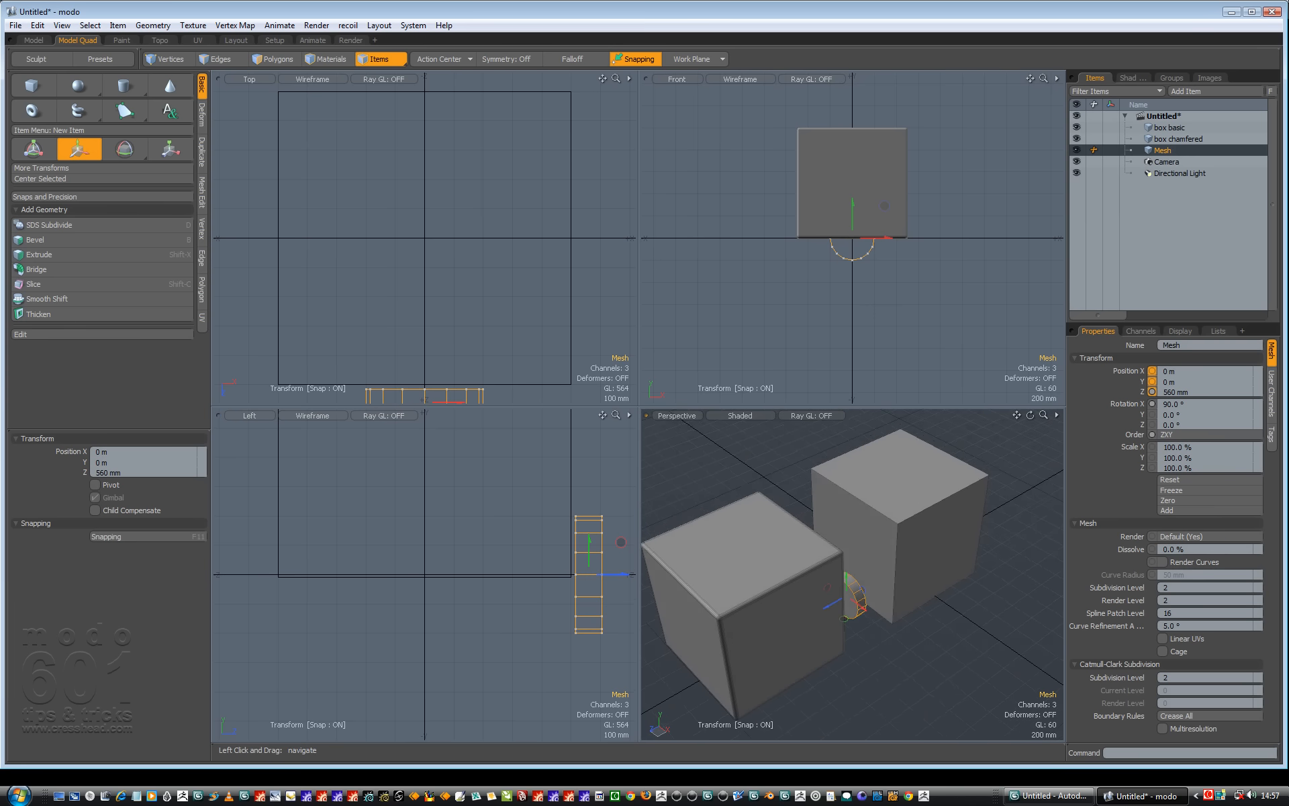
{"action": "left_click_drag", "start_coordinate": [1031, 414], "coordinate": [1031, 410]}
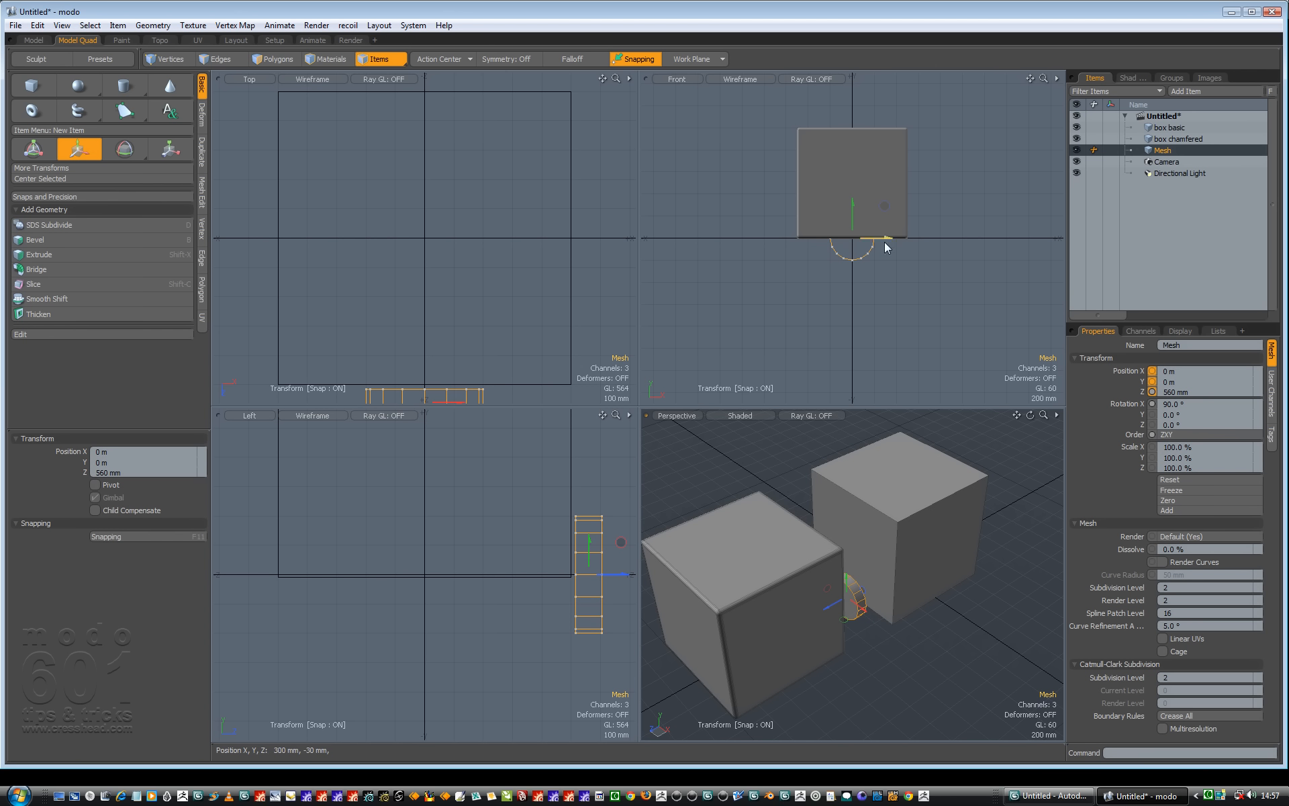
{"action": "left_click_drag", "start_coordinate": [887, 247], "coordinate": [837, 248]}
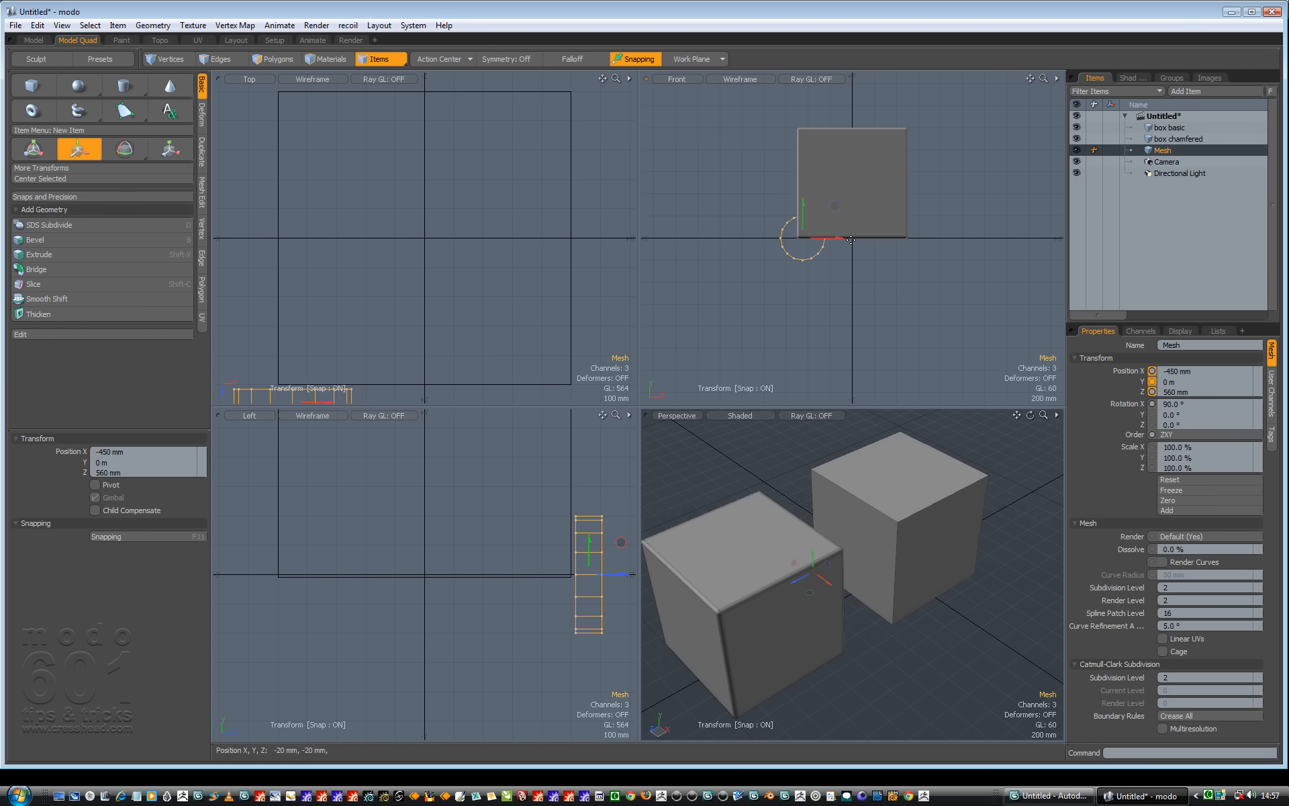
Rename the cylinder's mesh item as wheel 1
{"action": "double_click", "coordinate": [1179, 151]}
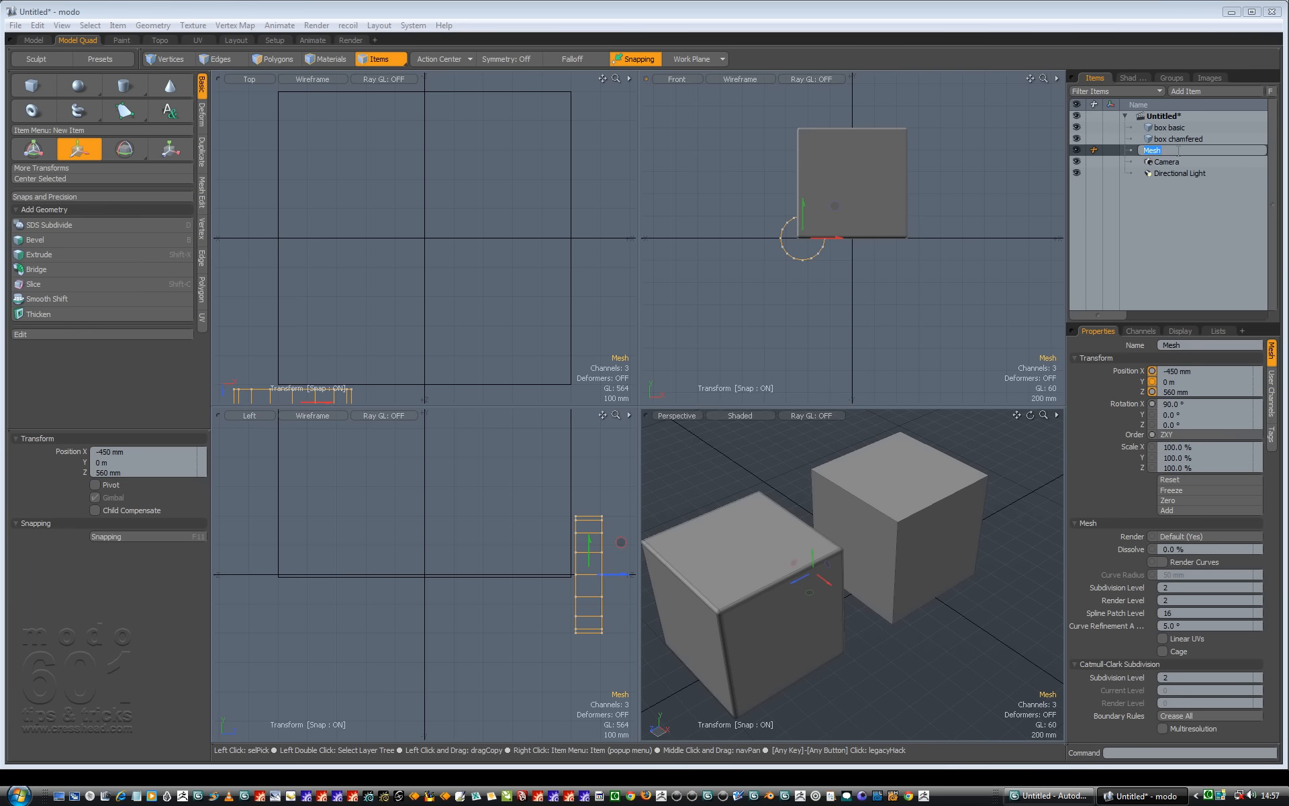
{"action": "type", "text": "wheel 1"}
{"action": "key", "text": "Return"}
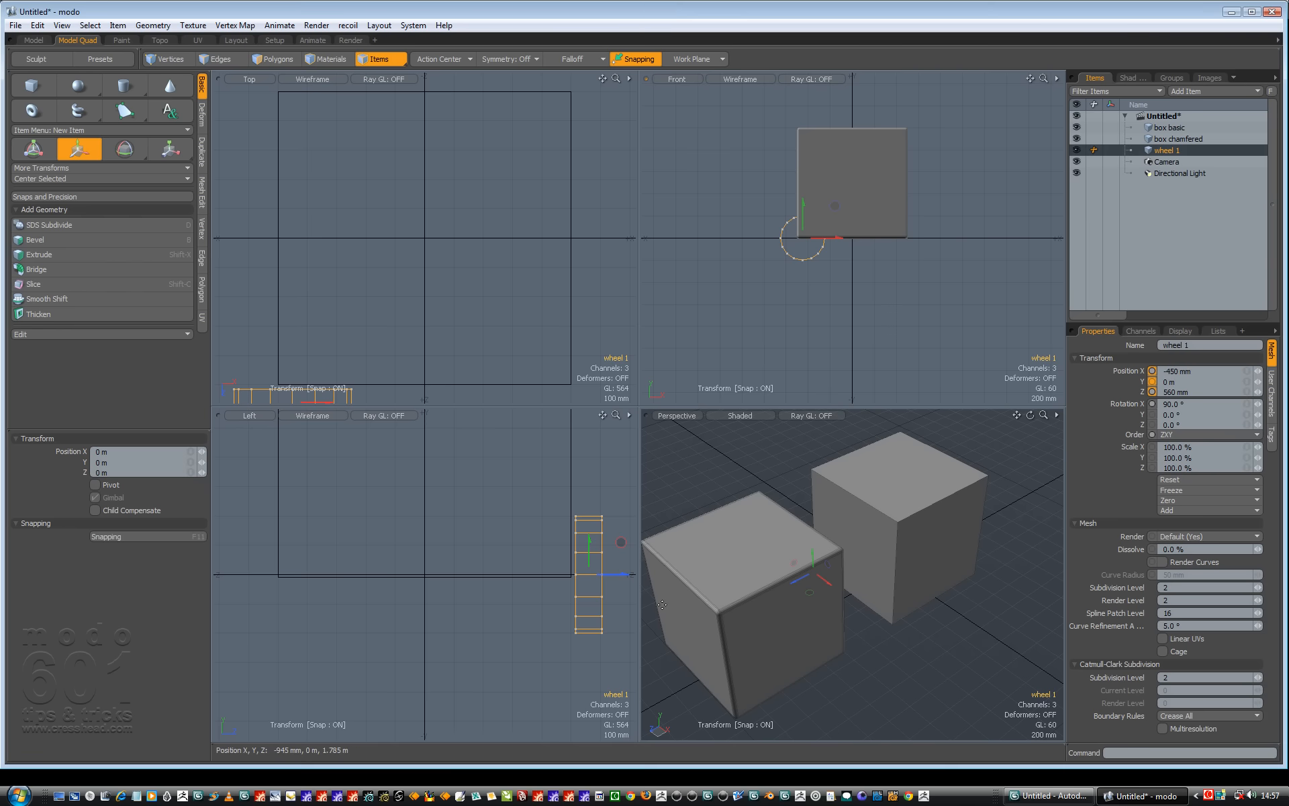
Duplicate wheel 1 and move the copy along X by about 920 mm to the box's opposite lower corner
{"action": "right_click", "coordinate": [1170, 152]}
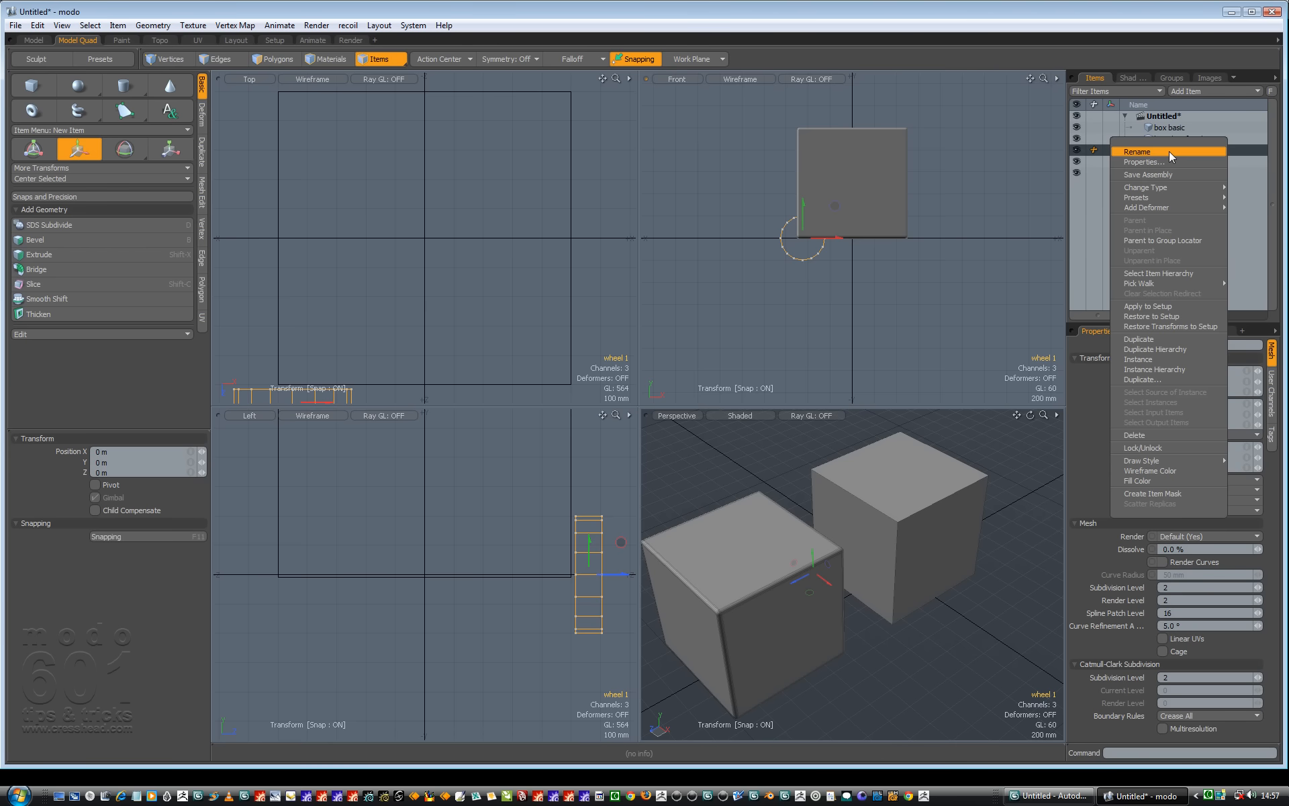
{"action": "left_click", "coordinate": [1187, 341]}
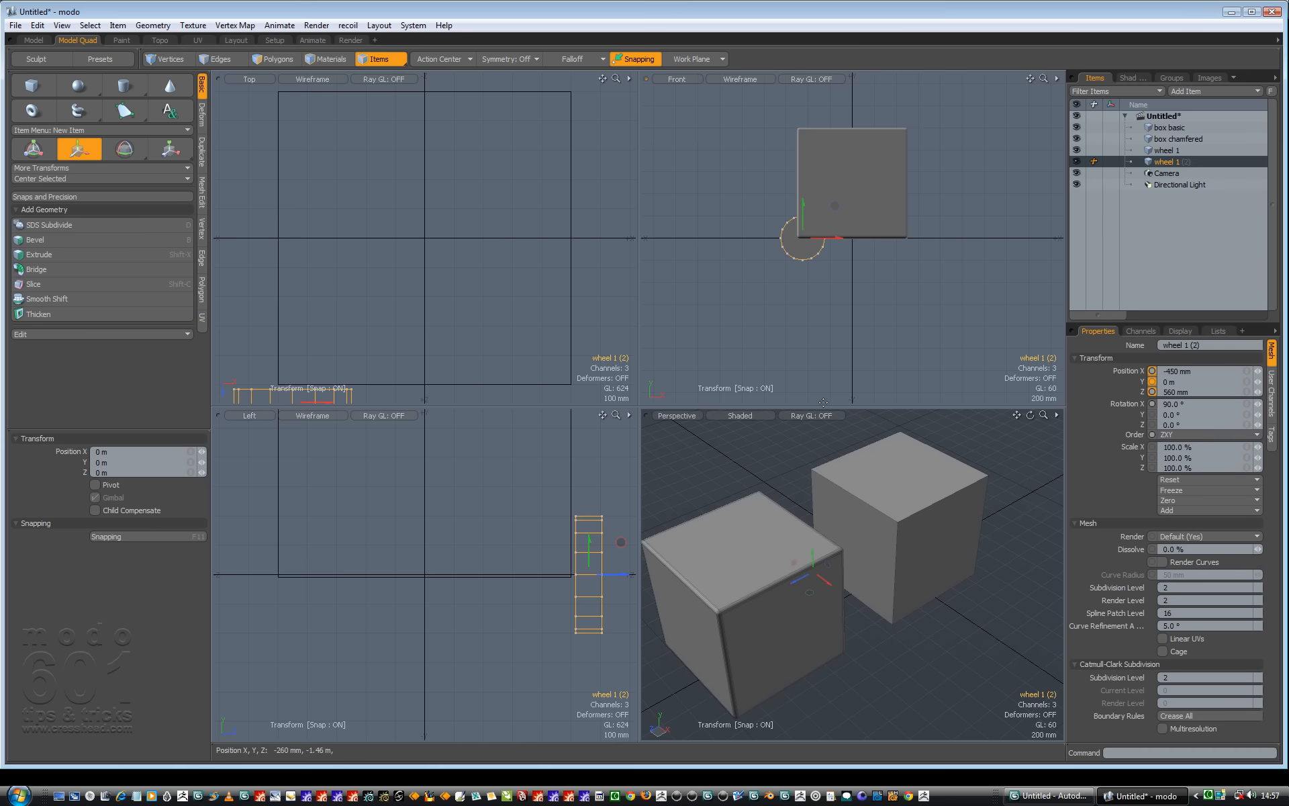
{"action": "left_click_drag", "start_coordinate": [835, 240], "coordinate": [940, 238]}
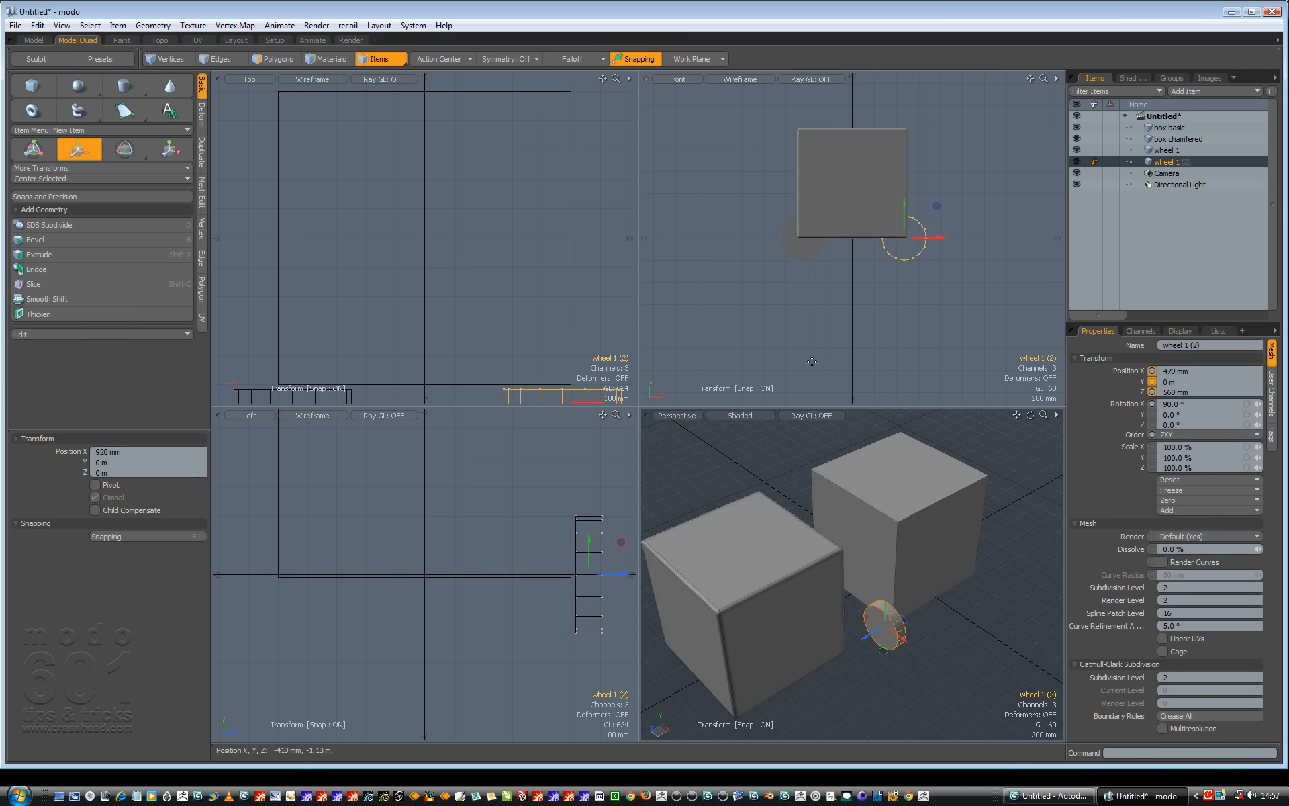
{"action": "left_click_drag", "start_coordinate": [946, 309], "coordinate": [835, 291]}
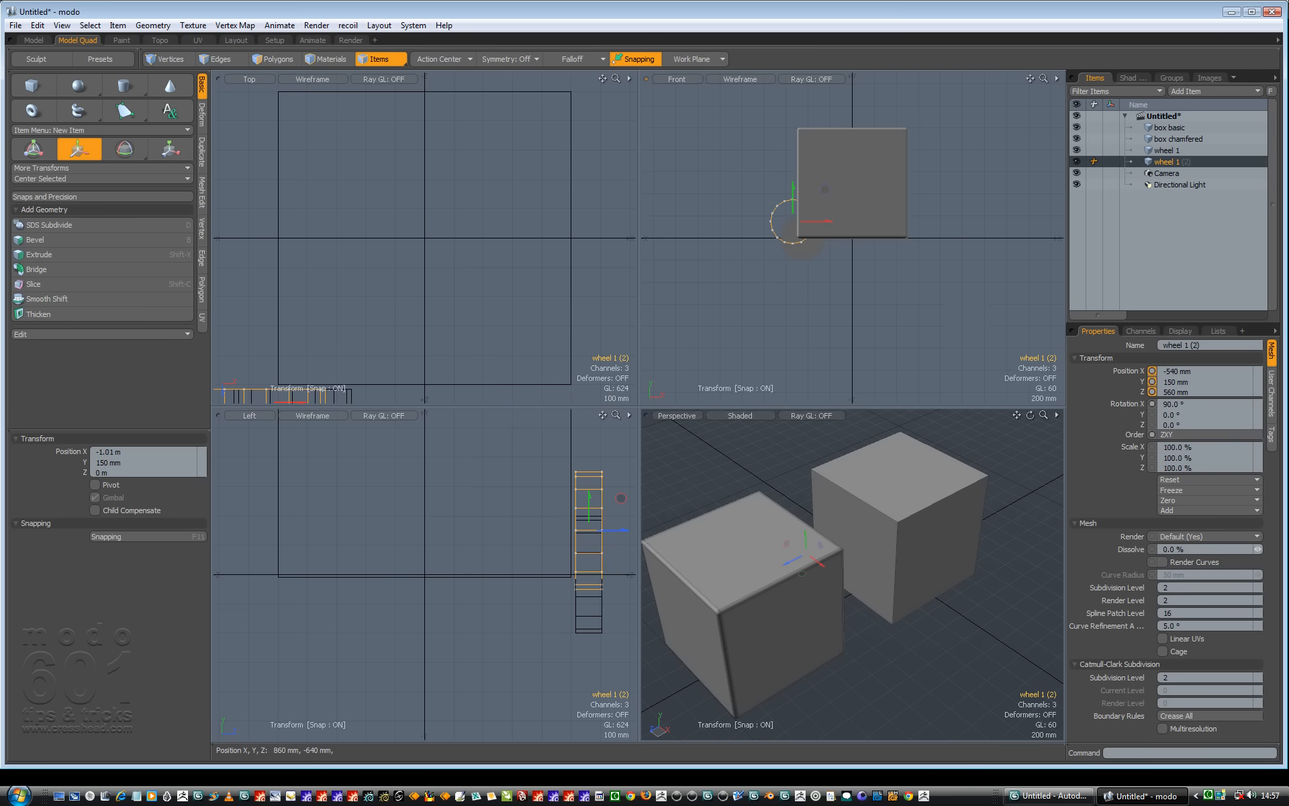
{"action": "key", "text": "ctrl+z"}
{"action": "key", "text": "ctrl+z"}
{"action": "left_click", "coordinate": [949, 320]}
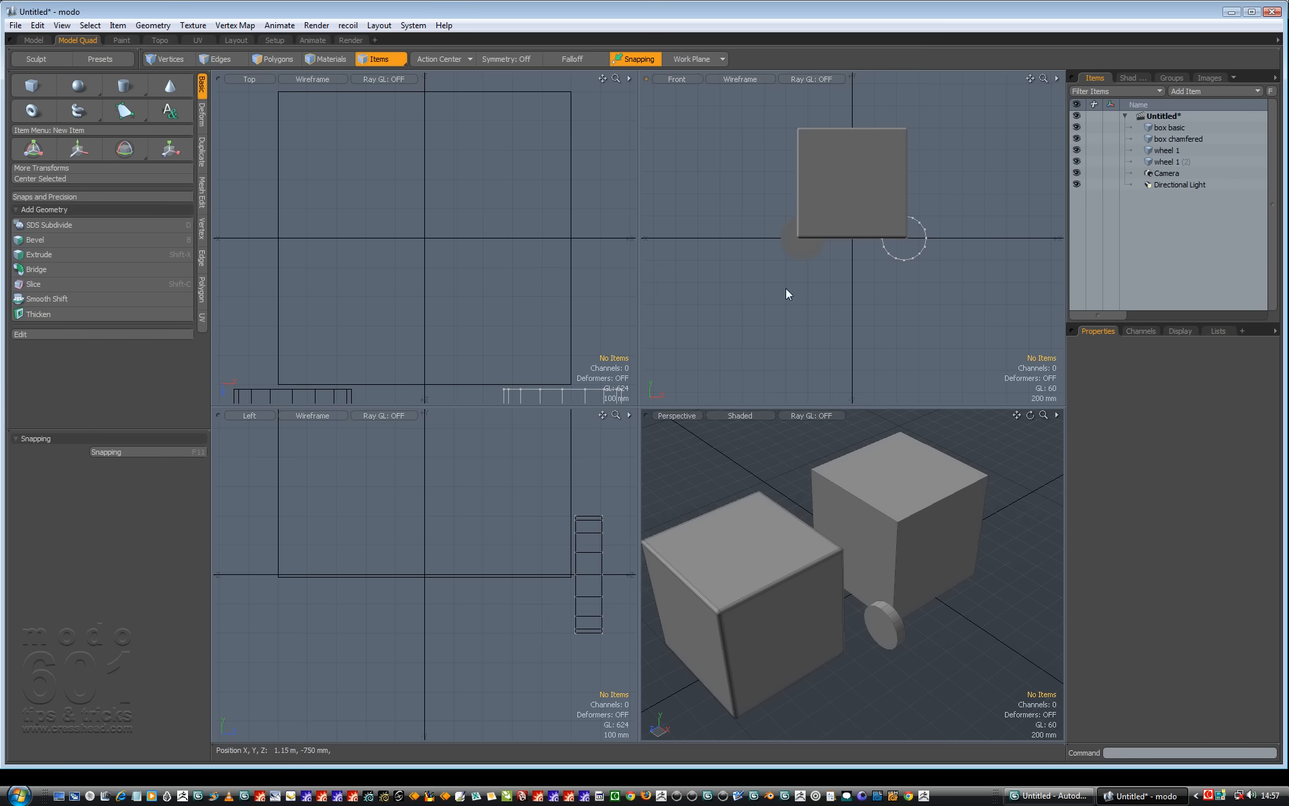
Select both wheels on the near side of the basic box and duplicate them
{"action": "left_click", "coordinate": [905, 258]}
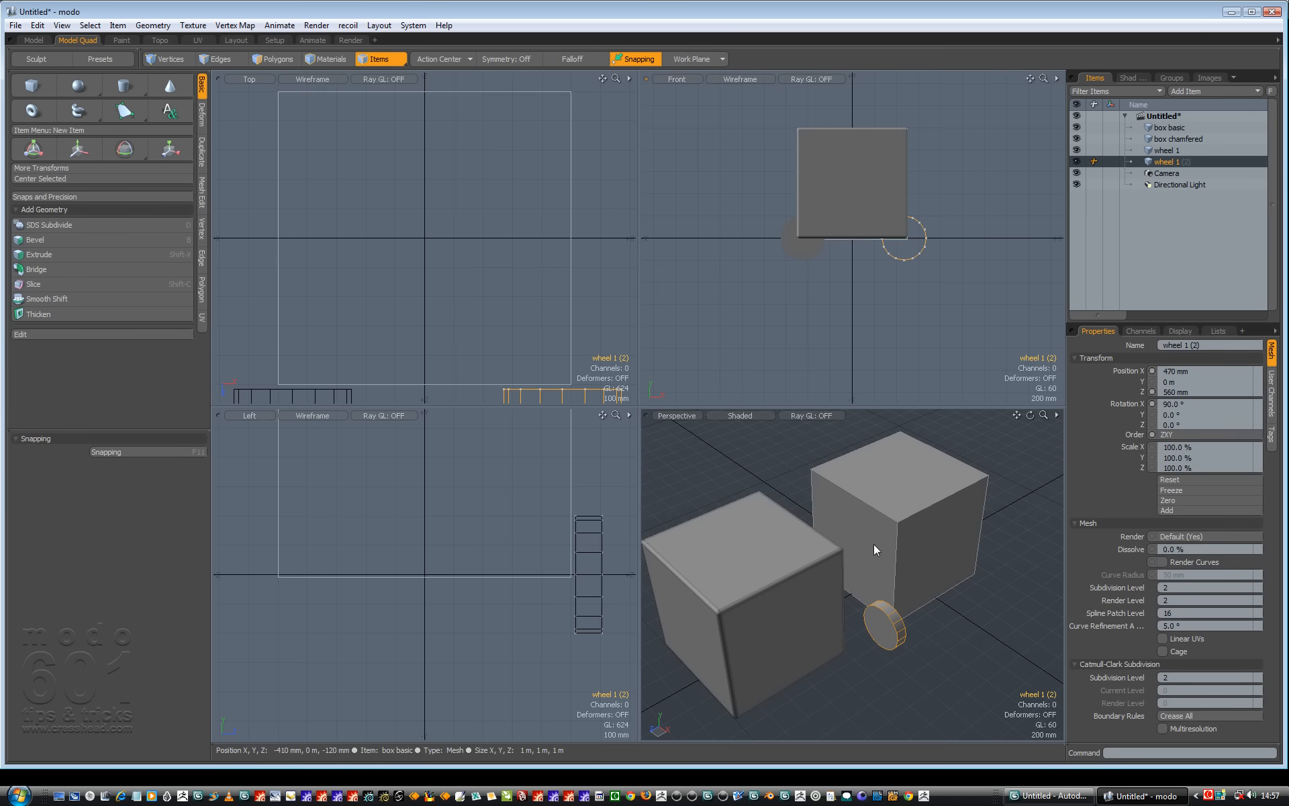
{"action": "left_click_drag", "start_coordinate": [1030, 416], "coordinate": [986, 423]}
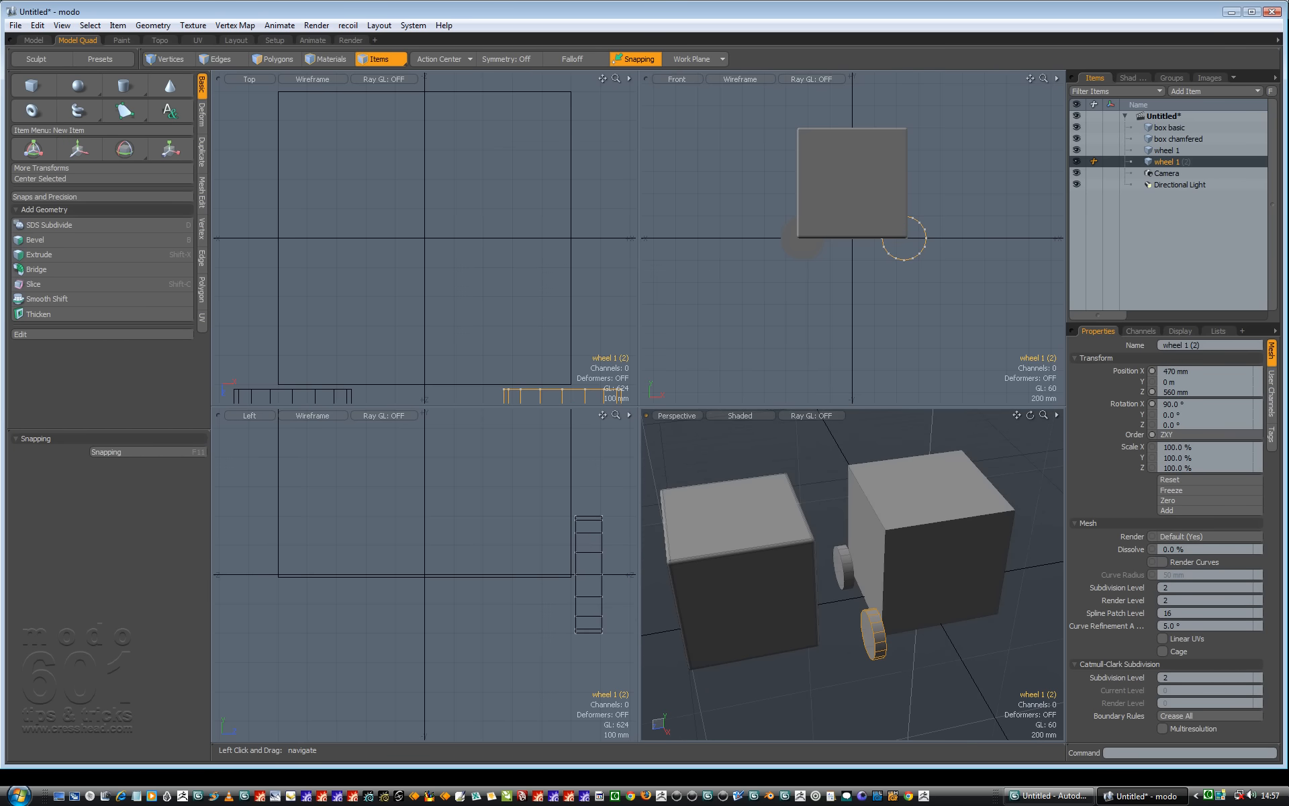
{"action": "left_click", "coordinate": [838, 563], "text": "shift"}
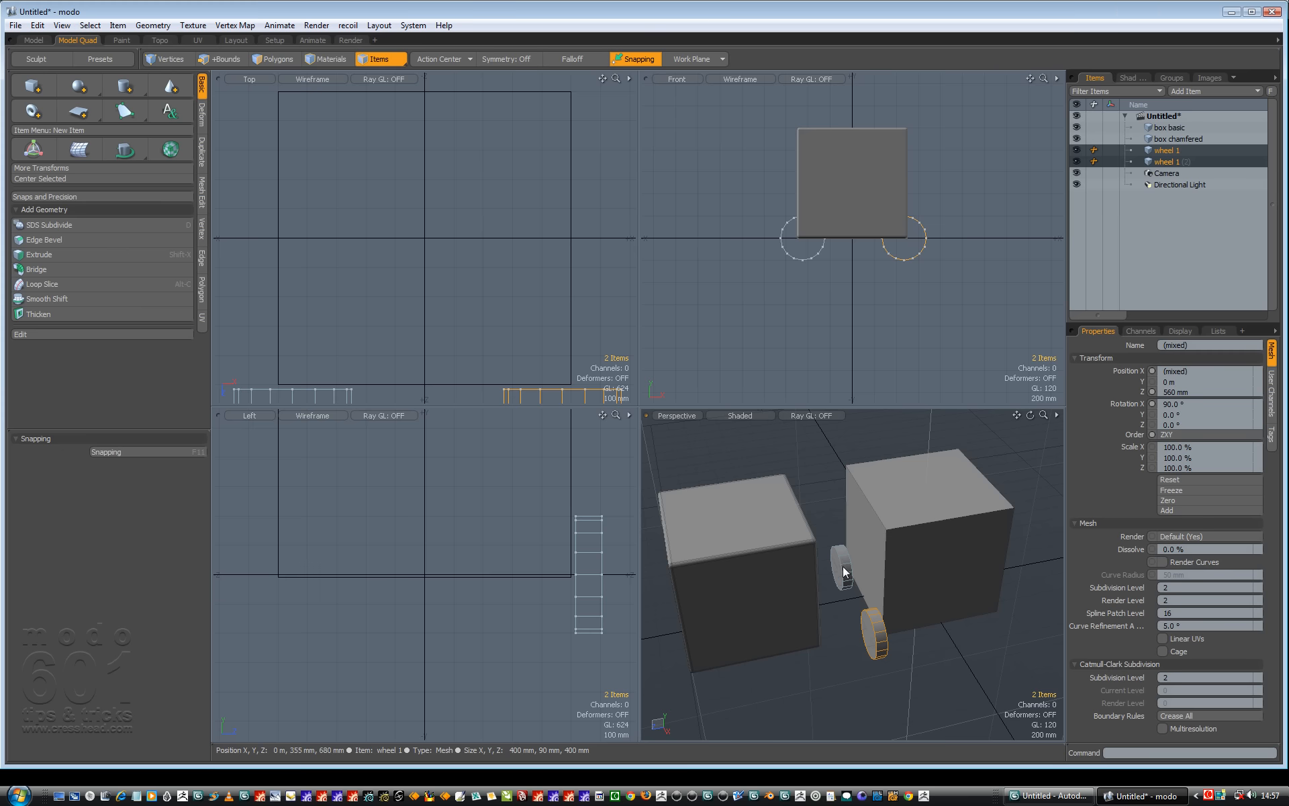
{"action": "right_click", "coordinate": [1173, 162]}
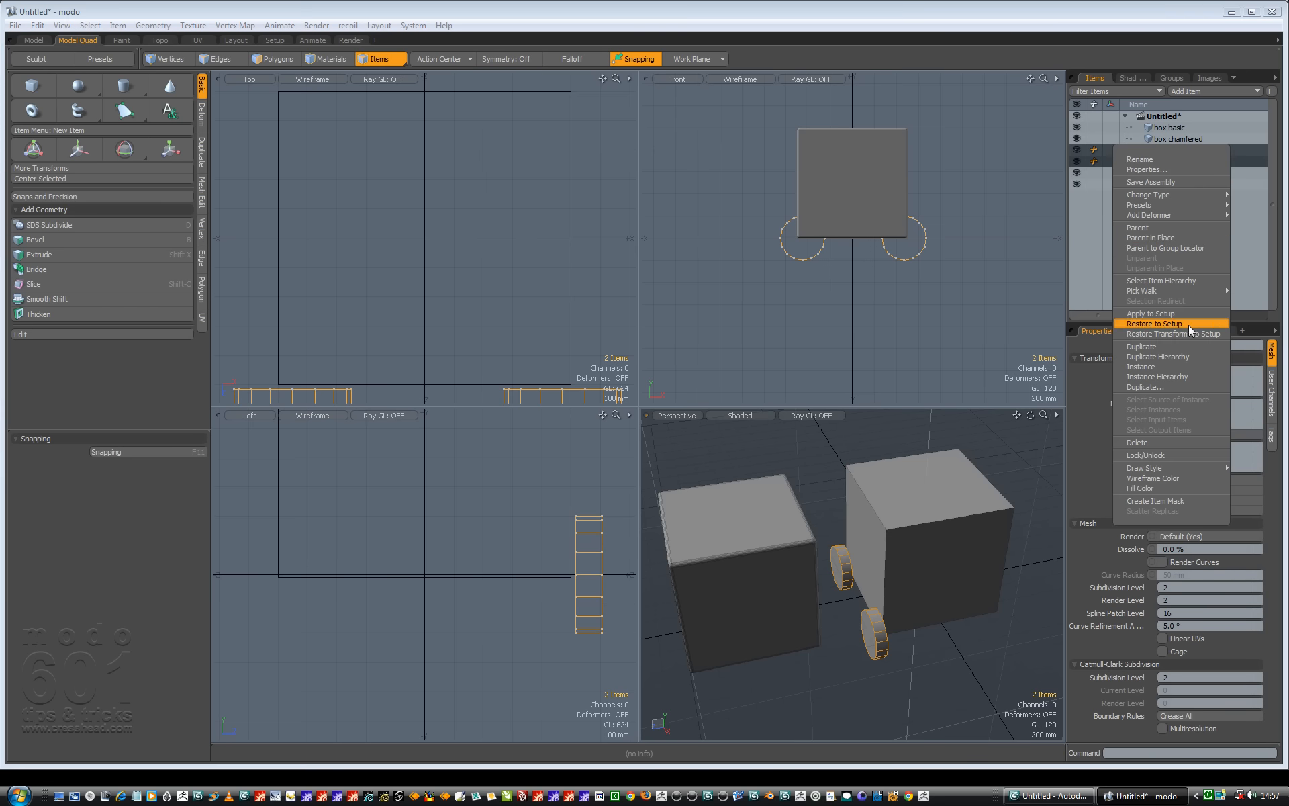
{"action": "left_click", "coordinate": [1187, 348]}
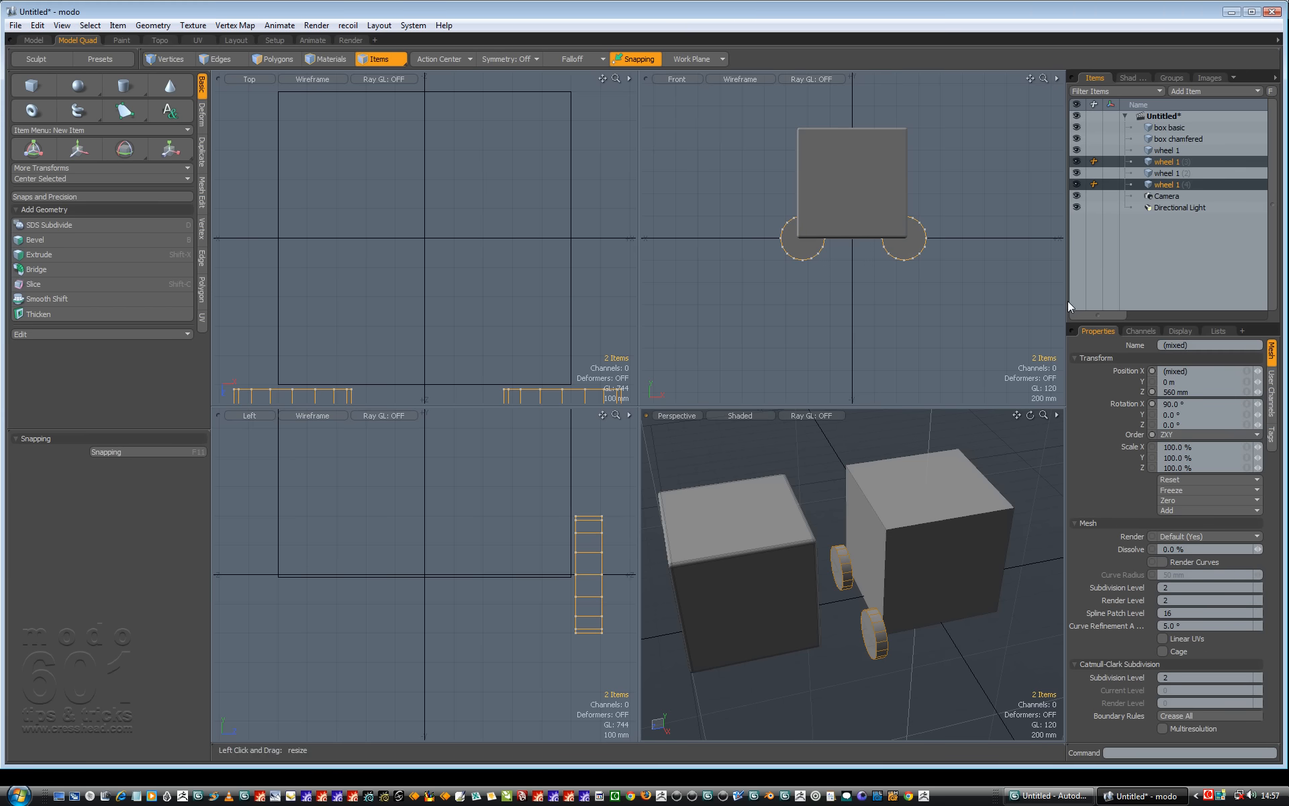
Move the two duplicated wheels along Z by about -1.115 m to the opposite side of the basic box
{"action": "left_click", "coordinate": [79, 151]}
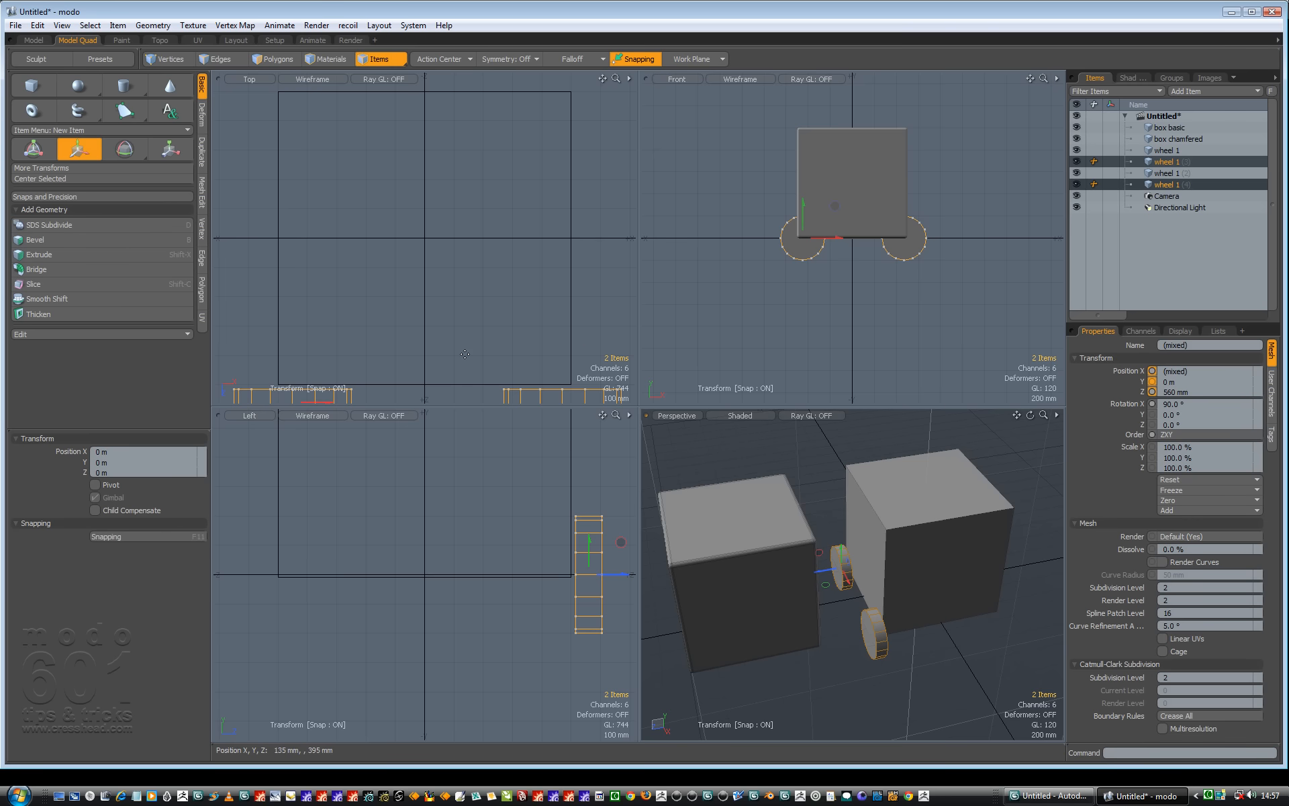
{"action": "left_click_drag", "start_coordinate": [516, 298], "coordinate": [523, 75]}
{"action": "key", "text": "ctrl+z"}
{"action": "left_click_drag", "start_coordinate": [616, 79], "coordinate": [613, 84]}
{"action": "left_click_drag", "start_coordinate": [324, 398], "coordinate": [324, 148]}
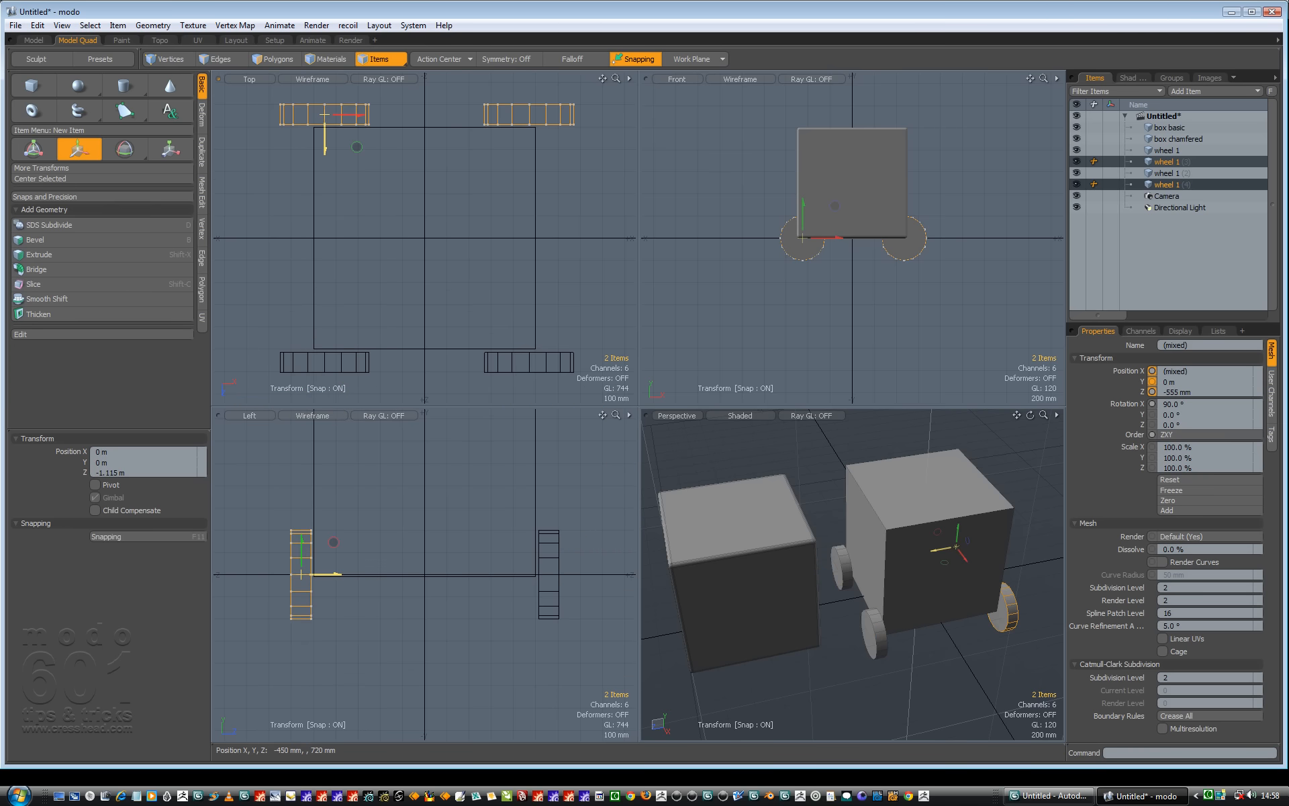
Delete the basic box and place the chamfered box between the wheels by setting its Z position to 0 m
{"action": "left_click", "coordinate": [957, 511]}
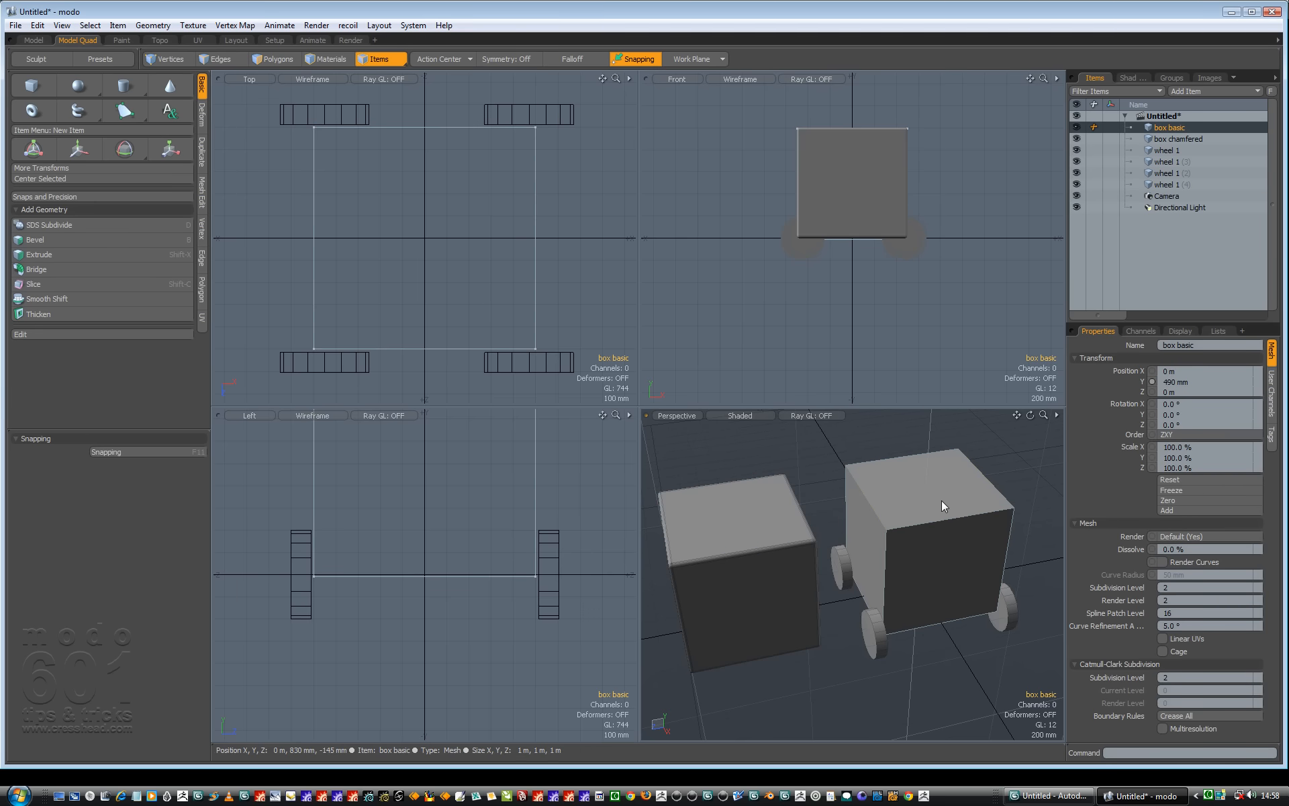
{"action": "key", "text": "Delete"}
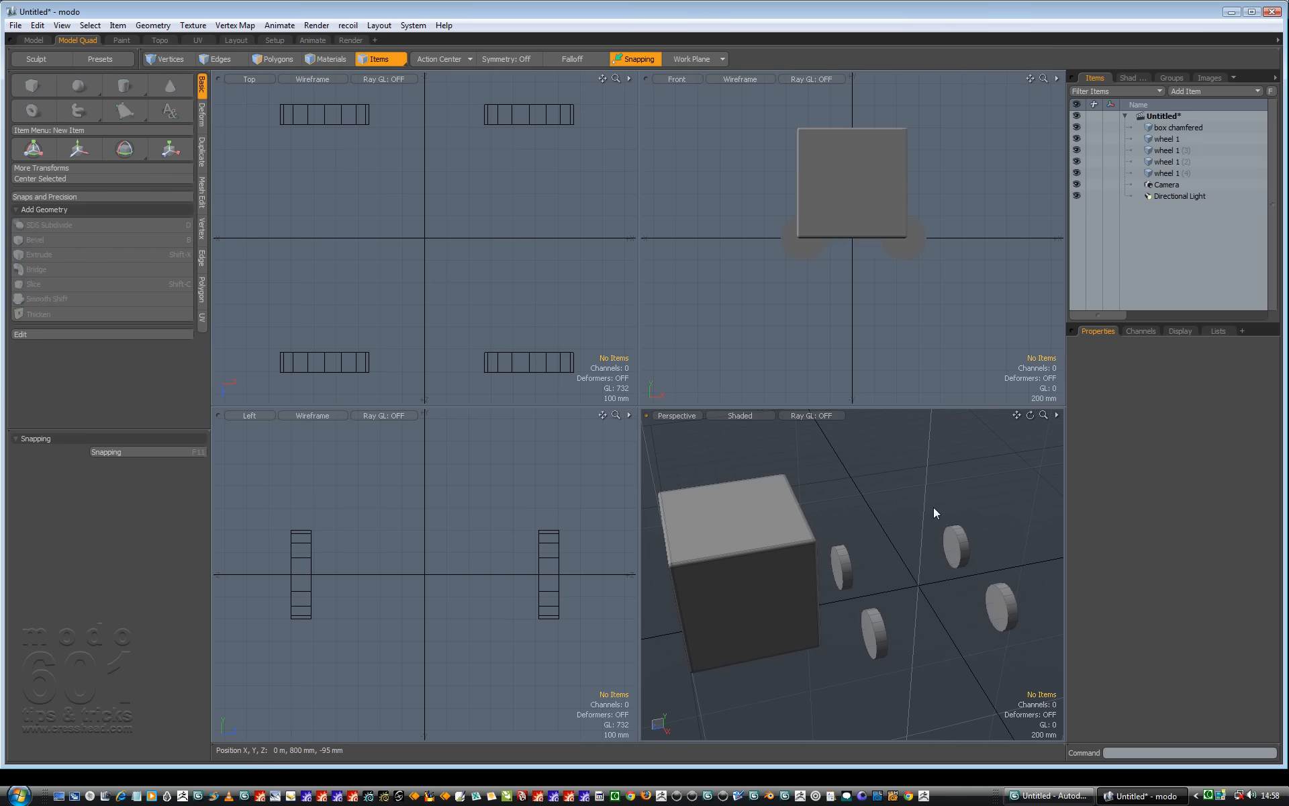
{"action": "left_click", "coordinate": [727, 573]}
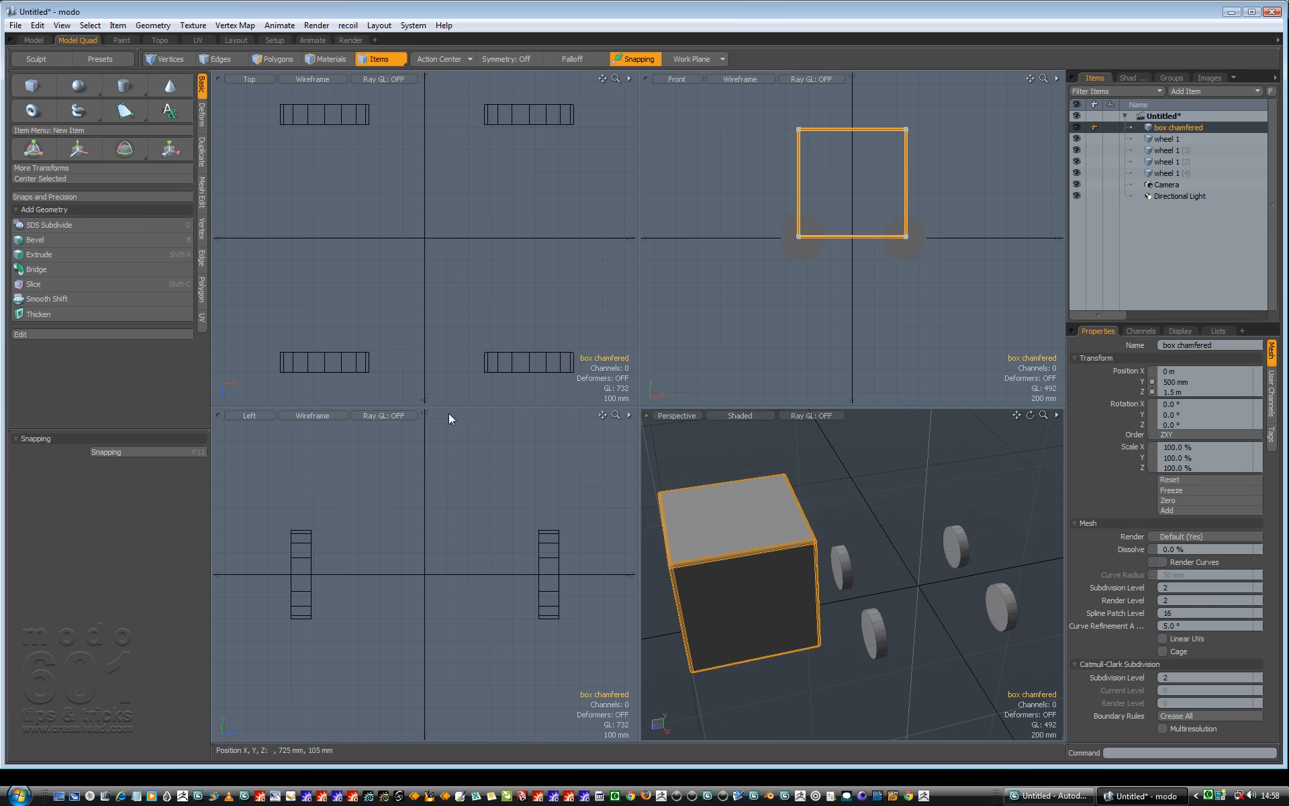
{"action": "scroll", "coordinate": [433, 487], "scroll_direction": "down", "scroll_amount": 5}
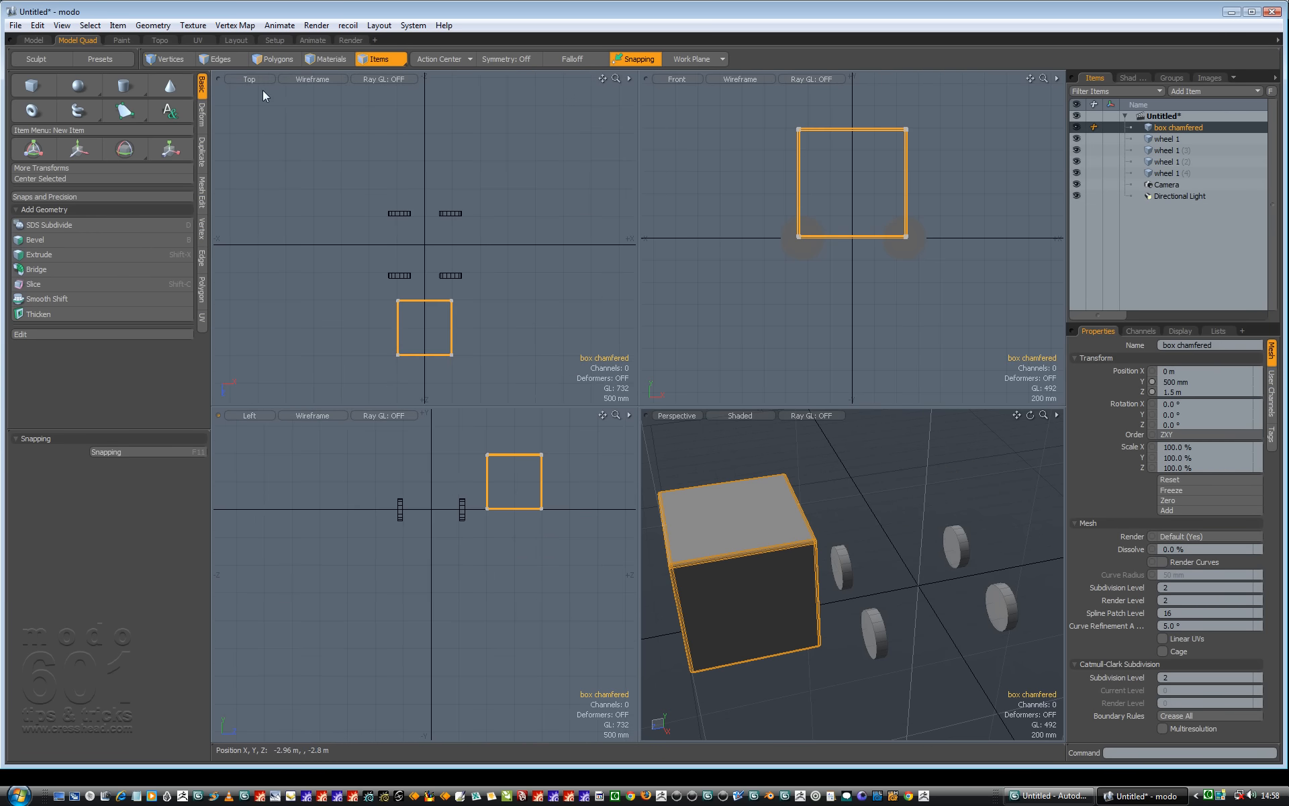
{"action": "left_click", "coordinate": [79, 149]}
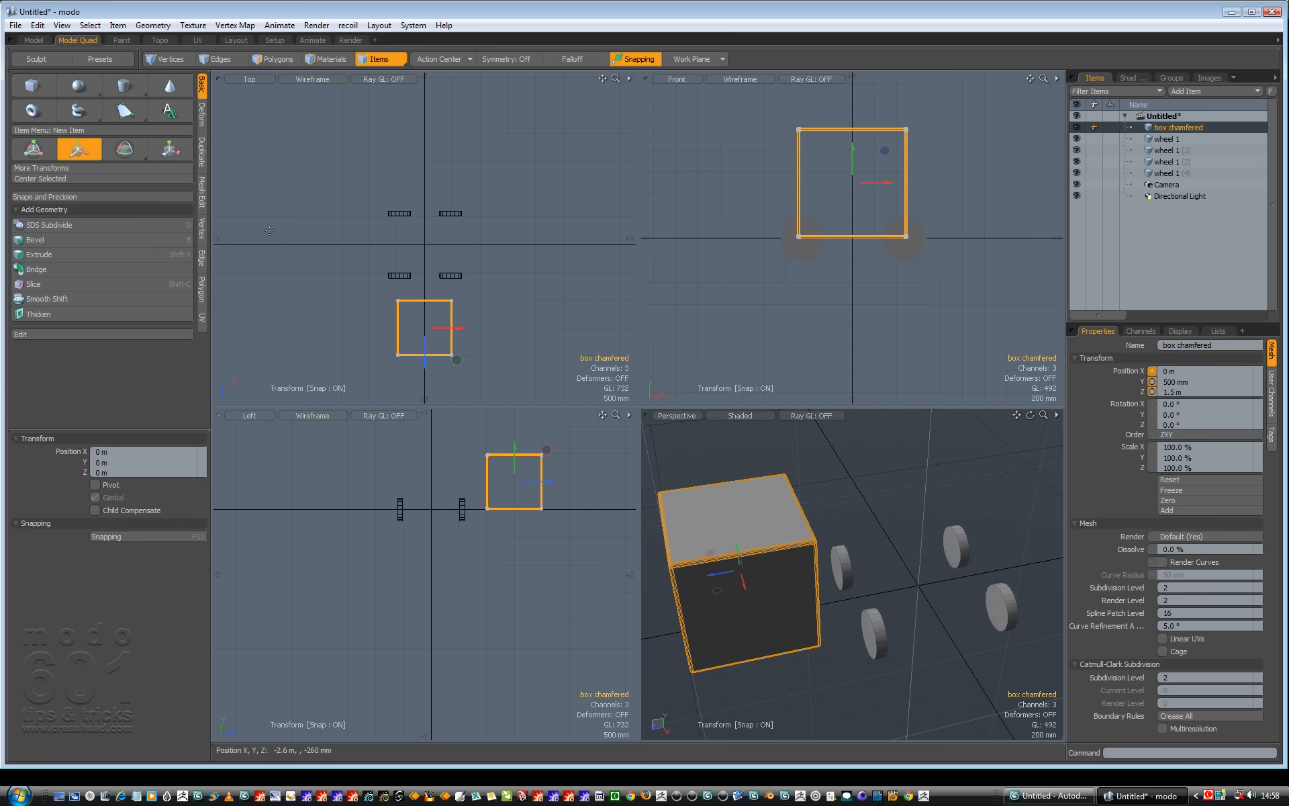
{"action": "left_click", "coordinate": [1177, 392]}
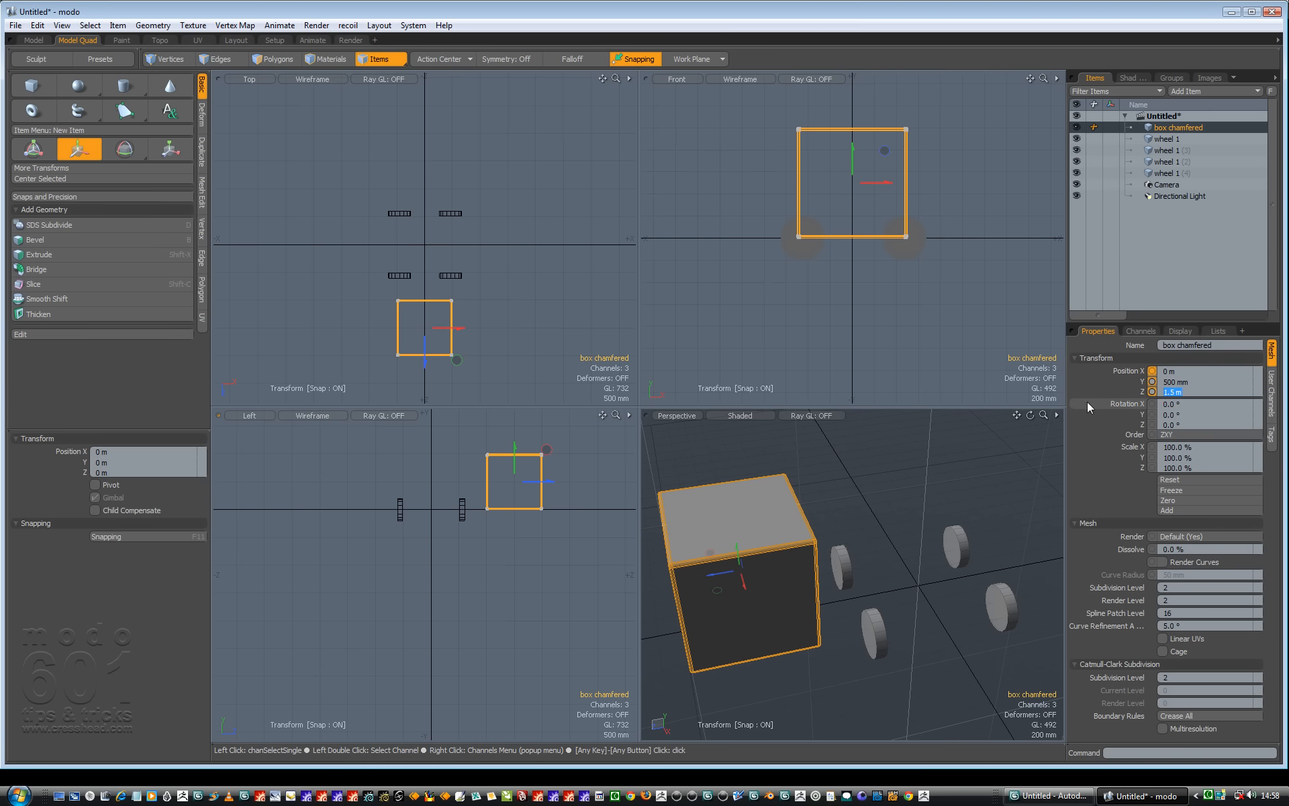
{"action": "type", "text": "0"}
{"action": "key", "text": "Return"}
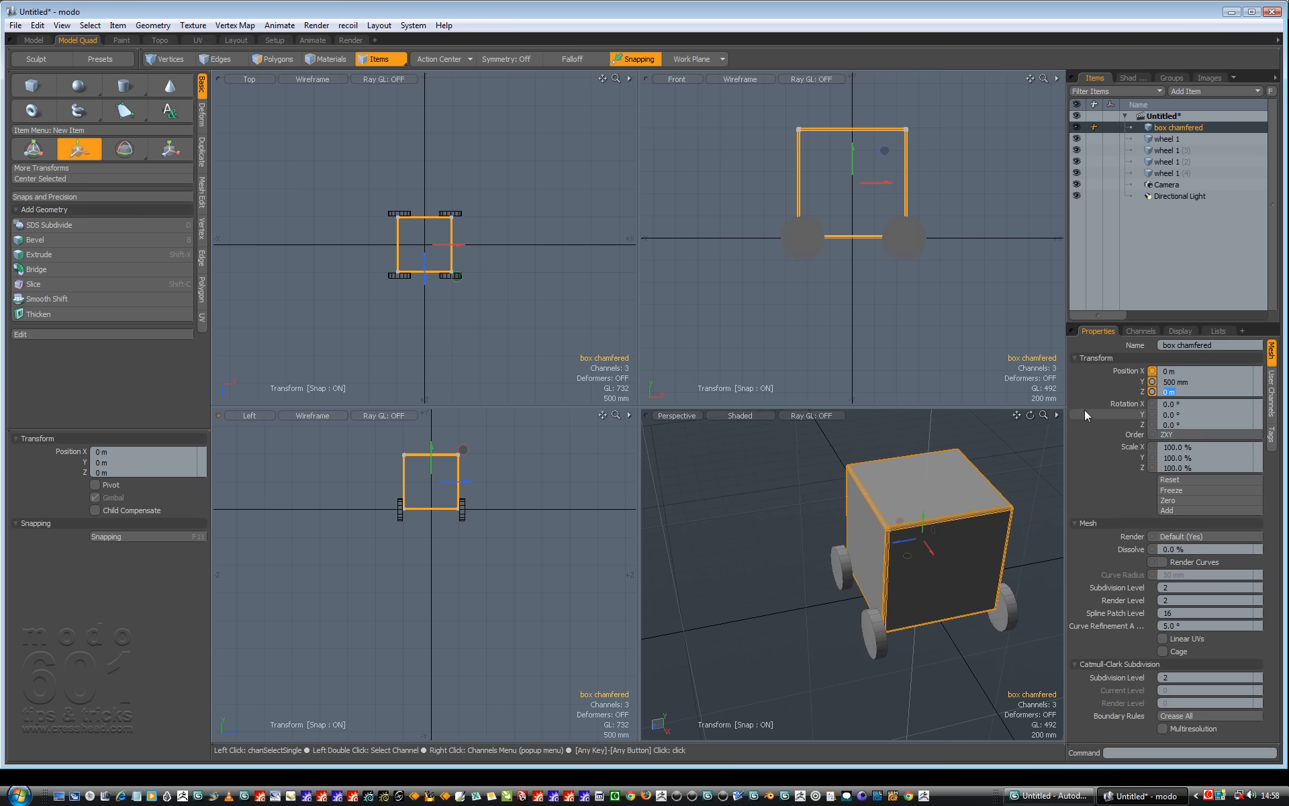
{"action": "mouse_move", "coordinate": [1031, 415]}
{"action": "left_mouse_down"}
{"action": "mouse_move", "coordinate": [972, 408]}
{"action": "mouse_move", "coordinate": [994, 419]}
{"action": "mouse_move", "coordinate": [1007, 401]}
{"action": "mouse_move", "coordinate": [988, 396]}
{"action": "mouse_move", "coordinate": [1021, 422]}
{"action": "mouse_move", "coordinate": [997, 450]}
{"action": "mouse_move", "coordinate": [1014, 397]}
{"action": "mouse_move", "coordinate": [1033, 409]}
{"action": "mouse_move", "coordinate": [974, 401]}
{"action": "mouse_move", "coordinate": [1040, 416]}
{"action": "mouse_move", "coordinate": [1037, 456]}
{"action": "mouse_move", "coordinate": [1027, 417]}
{"action": "left_mouse_up"}
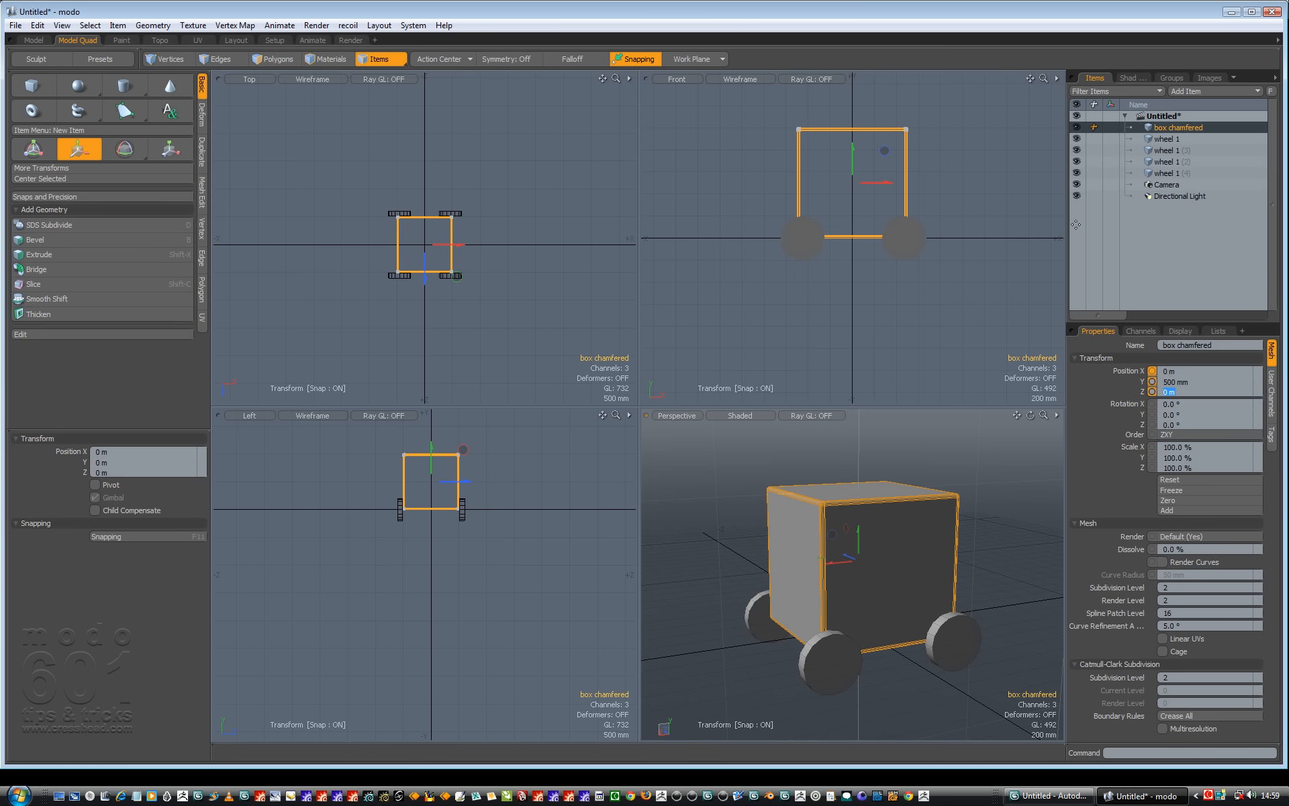
Add a group locator to the scene and rename it Group car
{"action": "left_click", "coordinate": [1206, 90]}
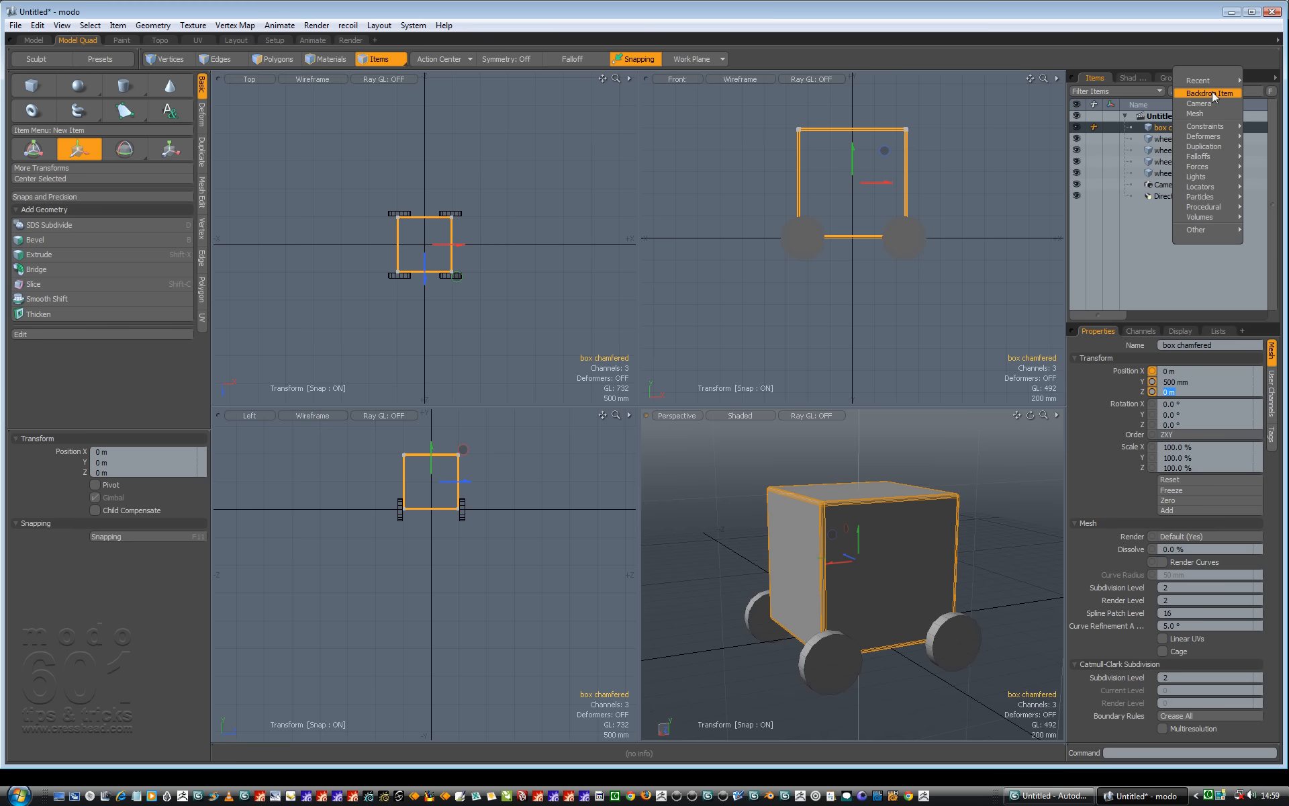
{"action": "mouse_move", "coordinate": [1228, 189]}
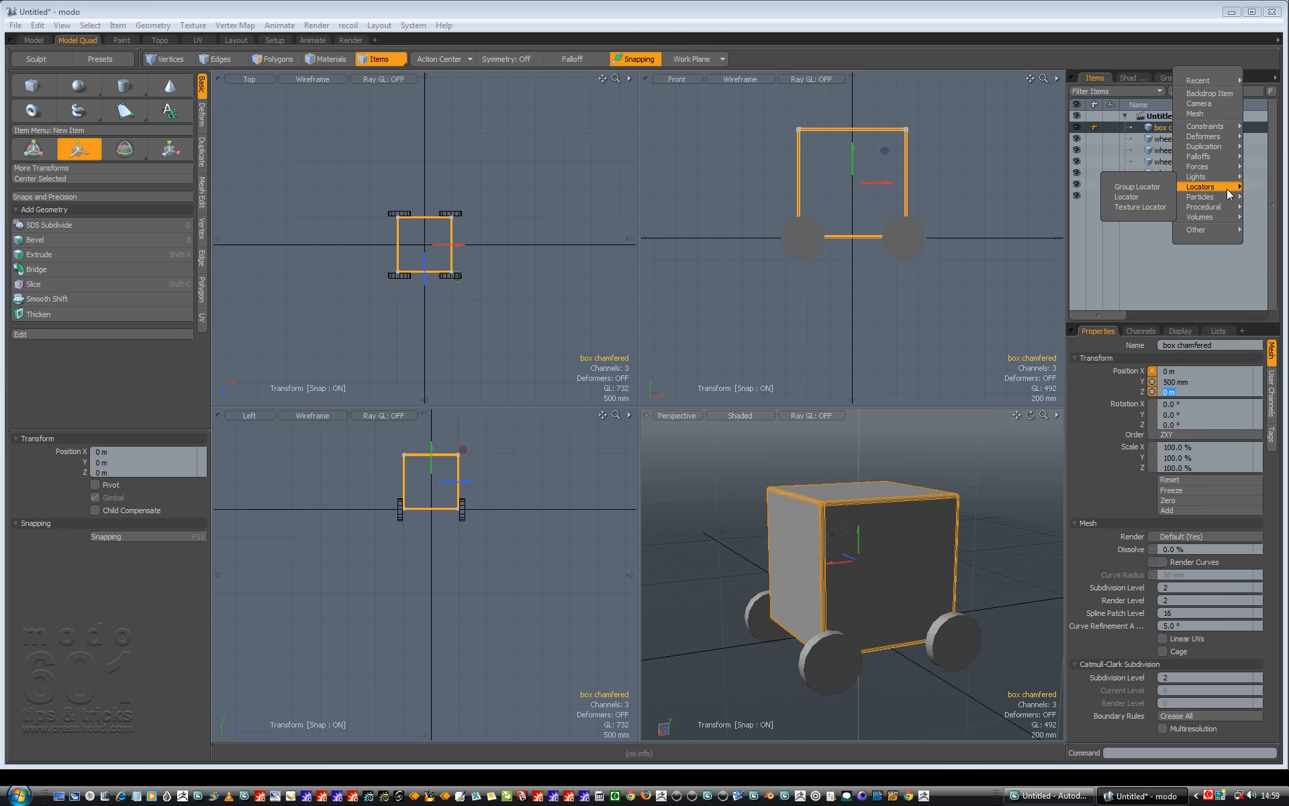
{"action": "left_click", "coordinate": [1151, 188]}
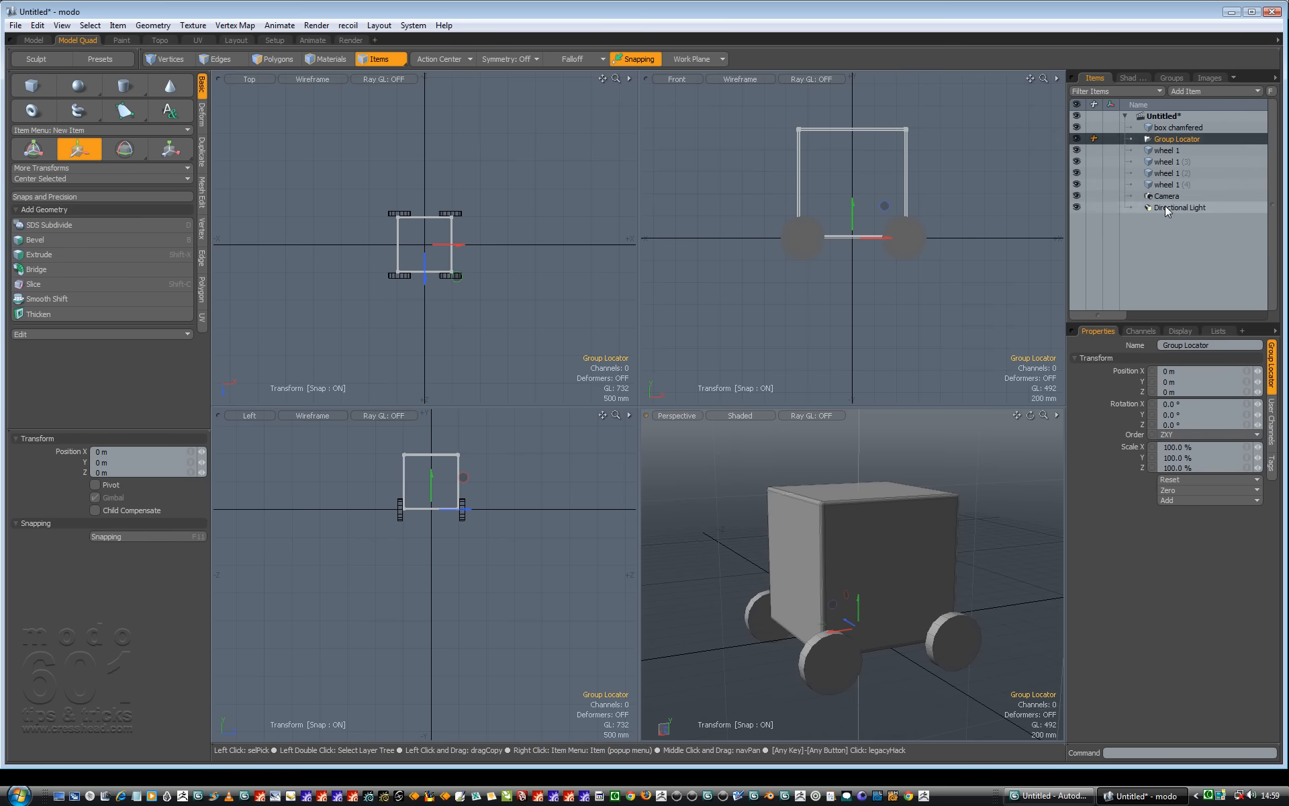
{"action": "double_click", "coordinate": [1202, 139]}
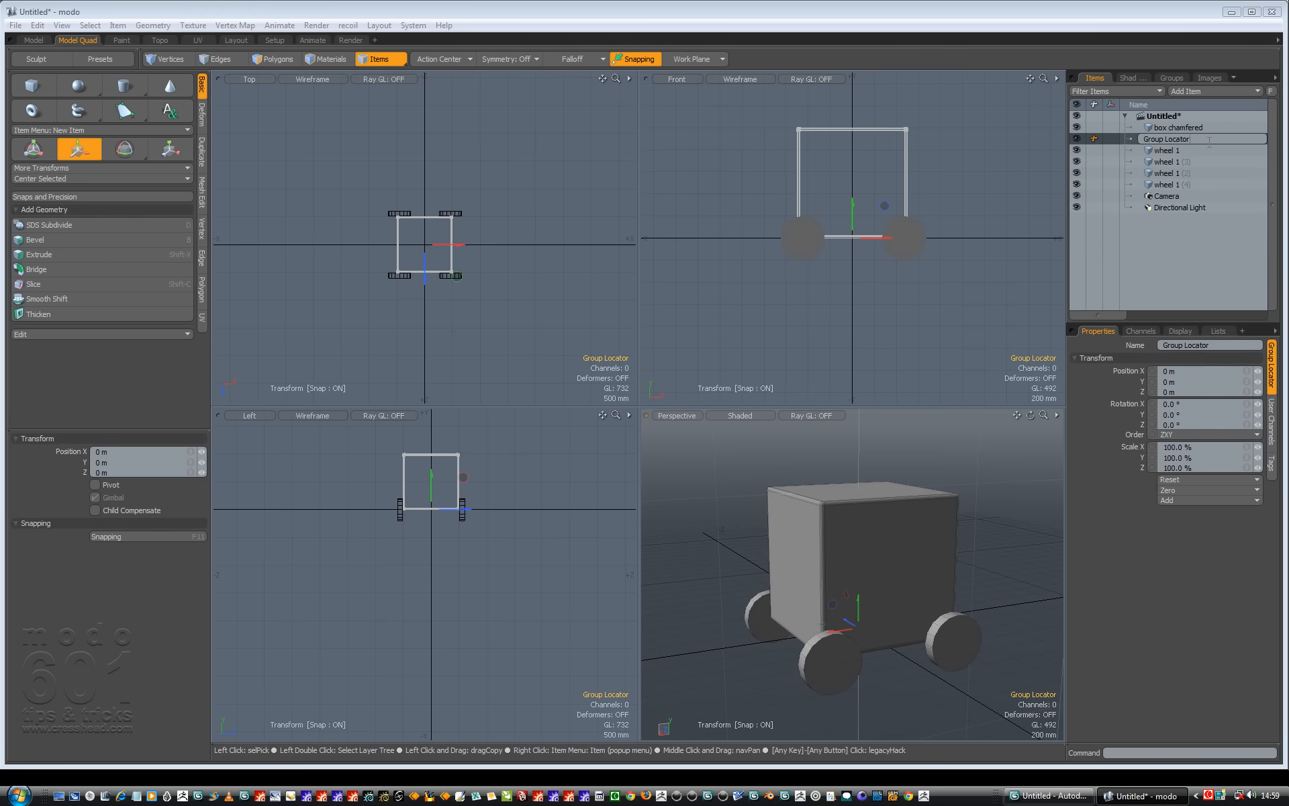
{"action": "key", "text": "BackSpace"}
{"action": "key", "text": "BackSpace"}
{"action": "key", "text": "BackSpace"}
{"action": "key", "text": "BackSpace"}
{"action": "key", "text": "BackSpace"}
{"action": "key", "text": "BackSpace"}
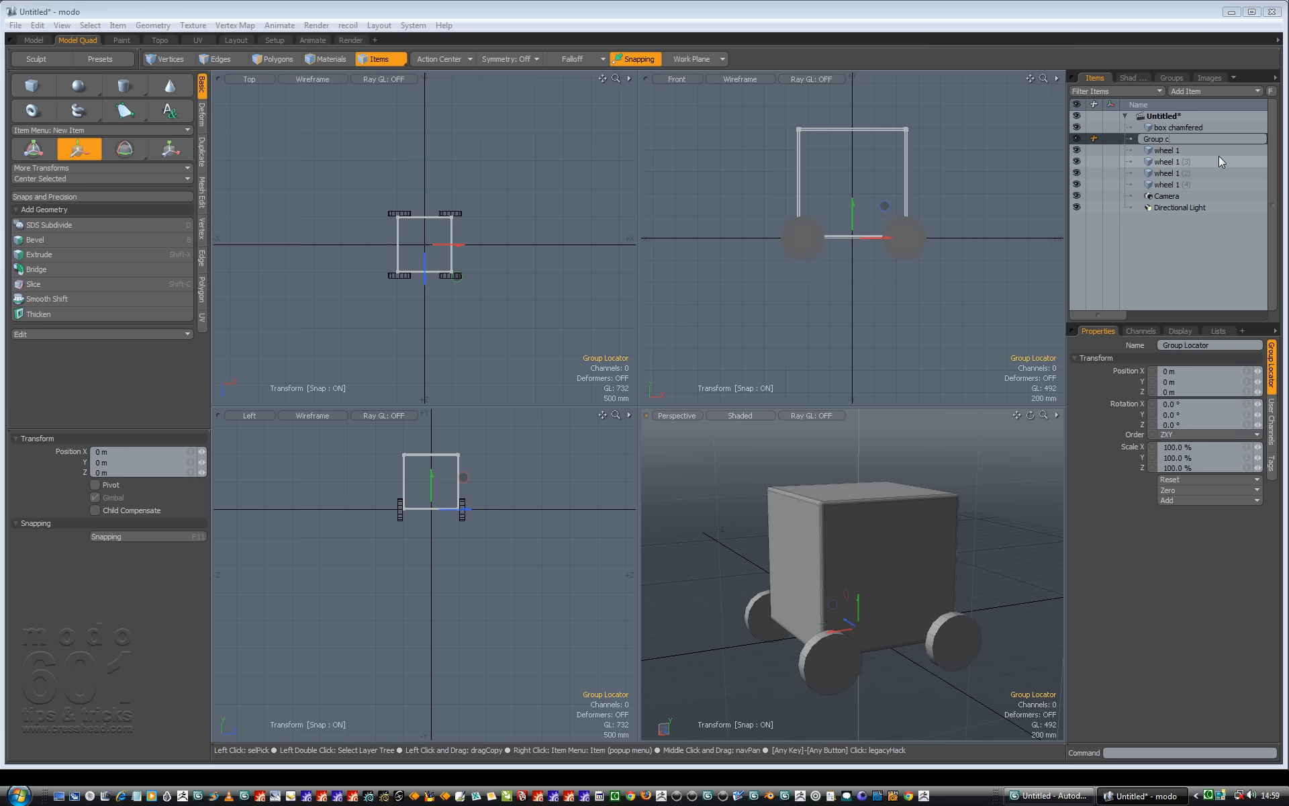
{"action": "type", "text": "car"}
{"action": "key", "text": "Return"}
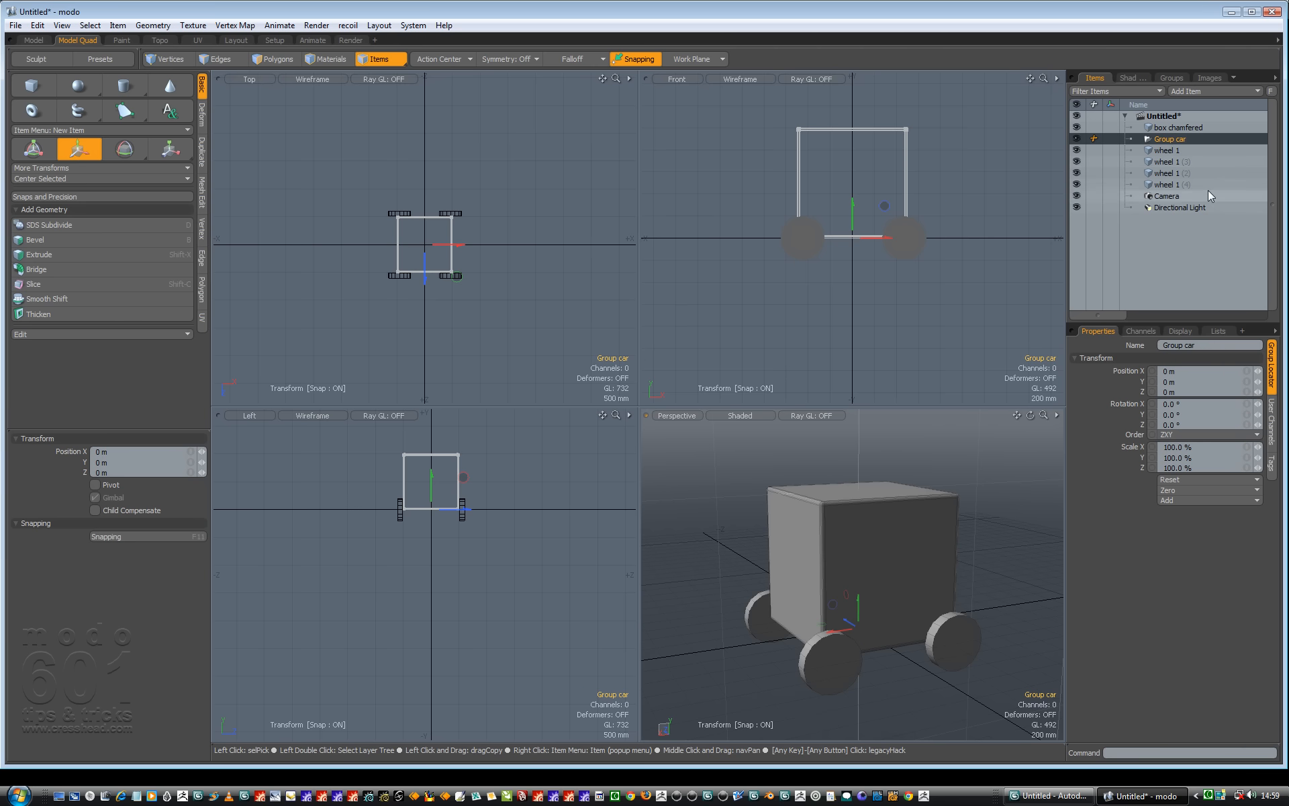
Parent all four wheels and the chamfered box under Group car and expand the group in the item list
{"action": "left_click", "coordinate": [1200, 185]}
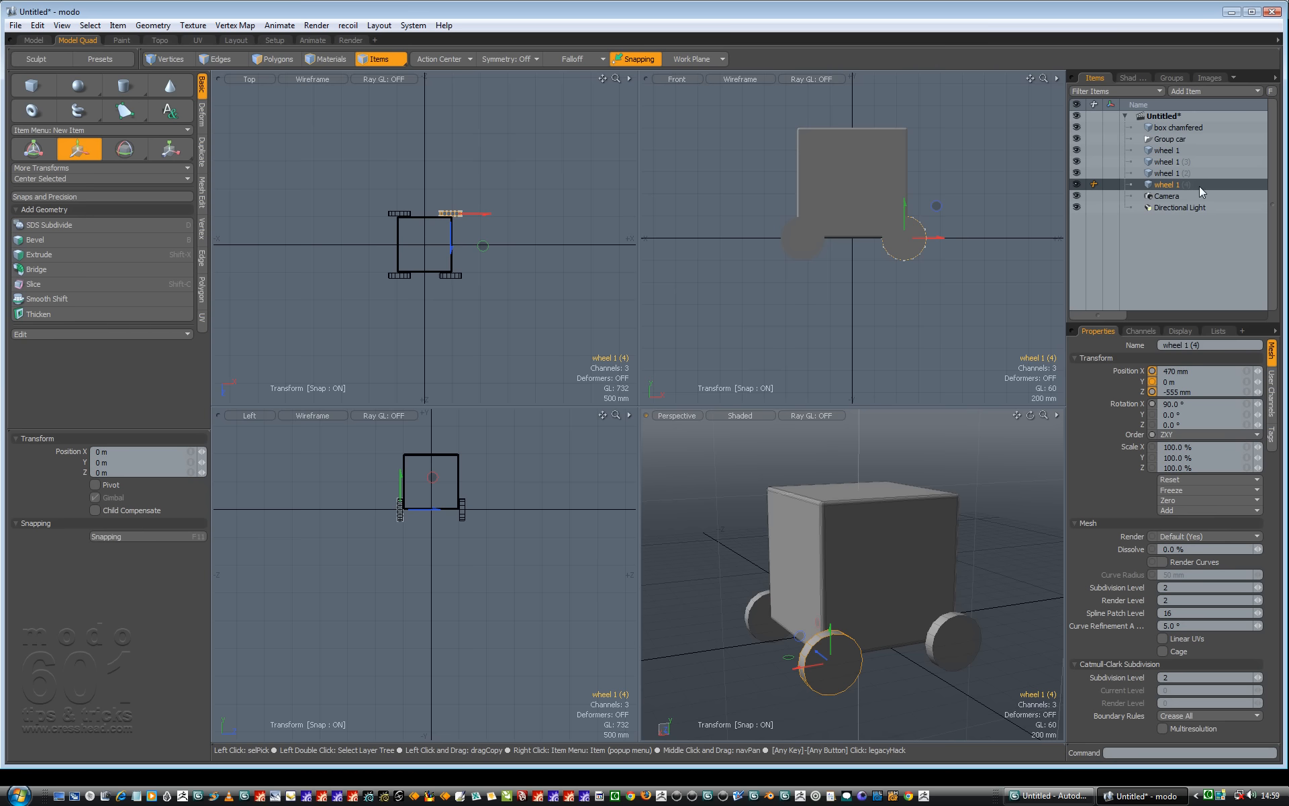
{"action": "key", "text": "shift"}
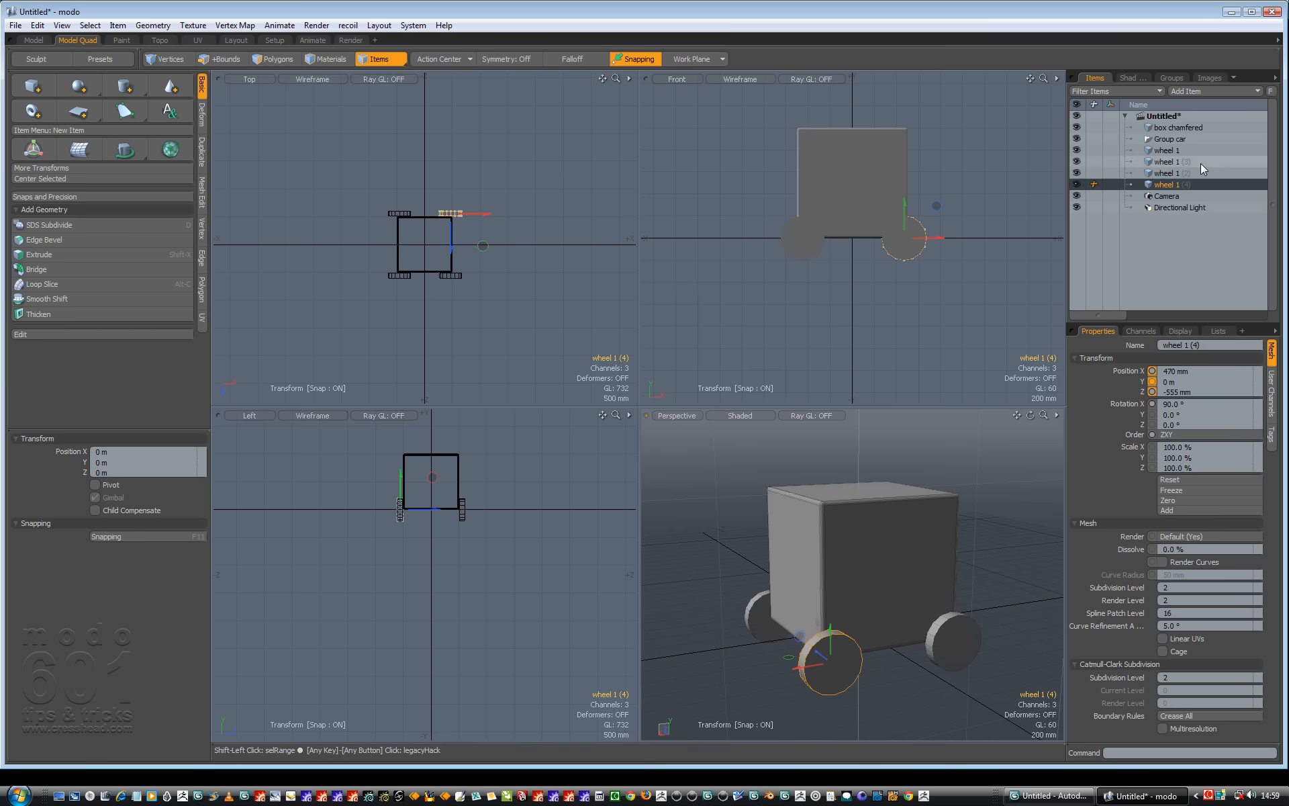
{"action": "left_click", "coordinate": [1194, 151], "text": "shift"}
{"action": "key", "text": "ctrl"}
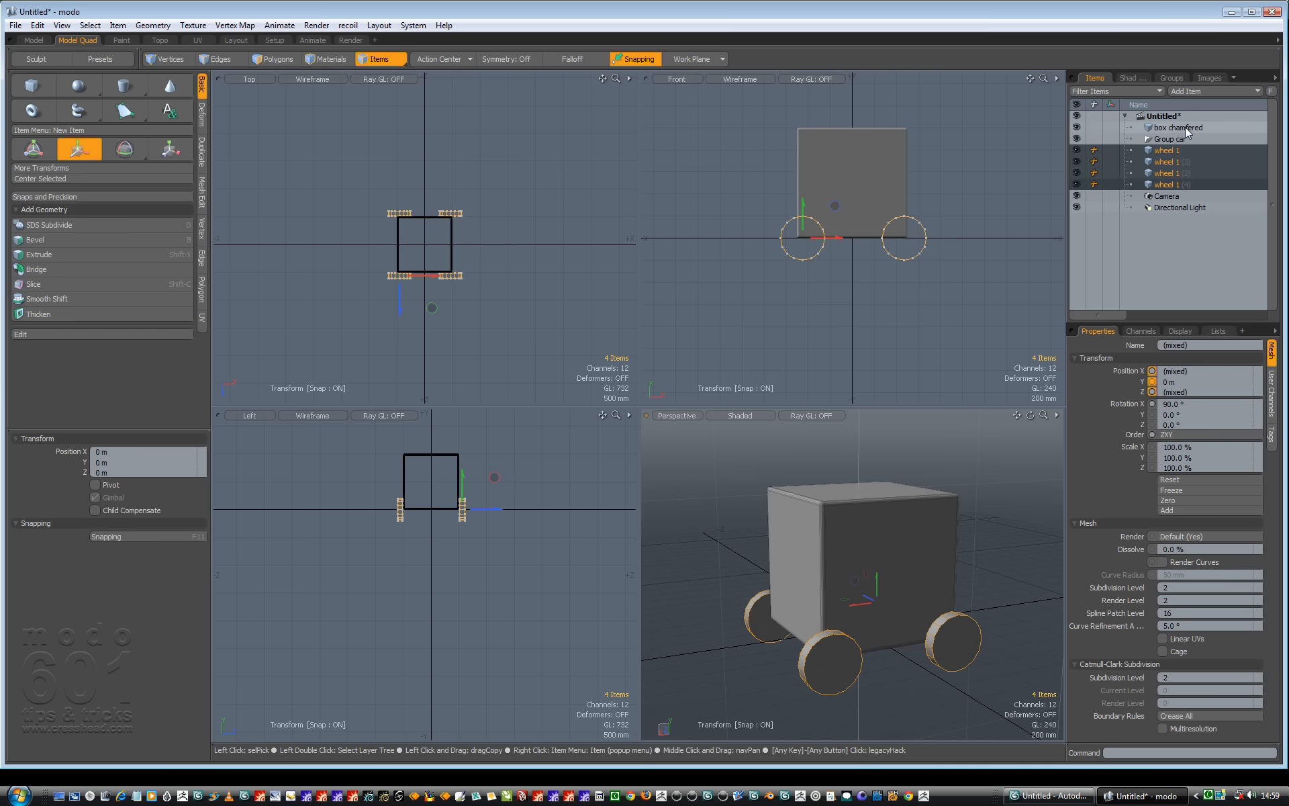
{"action": "left_click", "coordinate": [1193, 129], "text": "ctrl"}
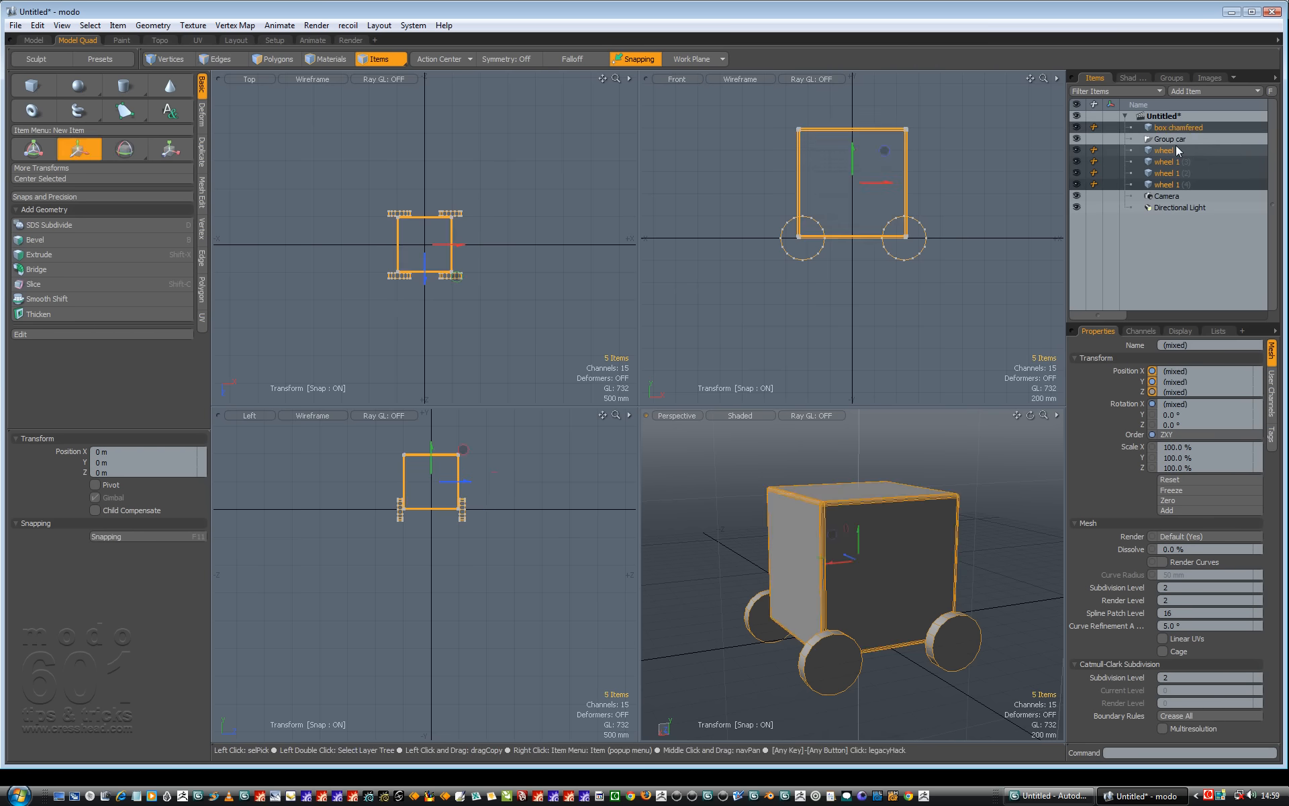
{"action": "left_click_drag", "start_coordinate": [1178, 155], "coordinate": [1178, 139]}
{"action": "left_click", "coordinate": [1133, 128]}
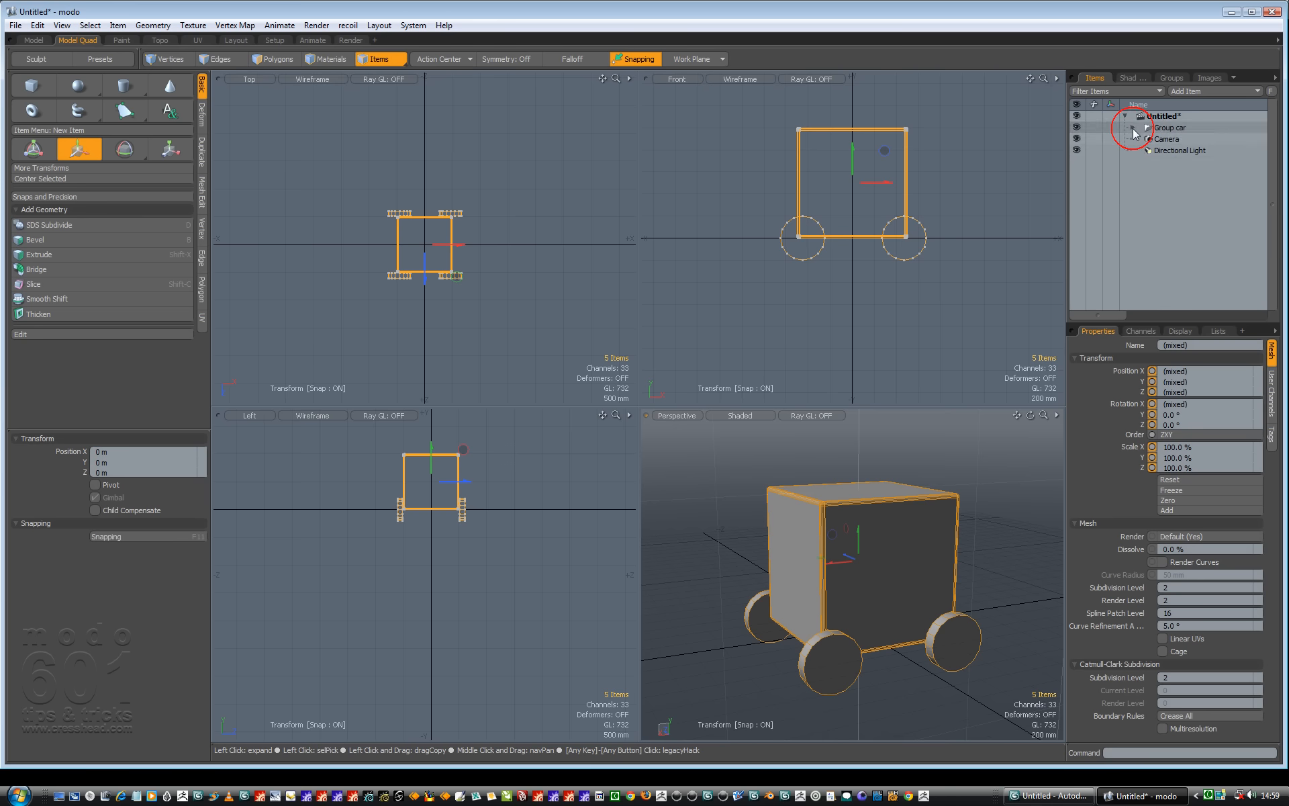
Select the Group car locator and raise the whole car along Y by about 210 mm
{"action": "left_click", "coordinate": [1172, 128]}
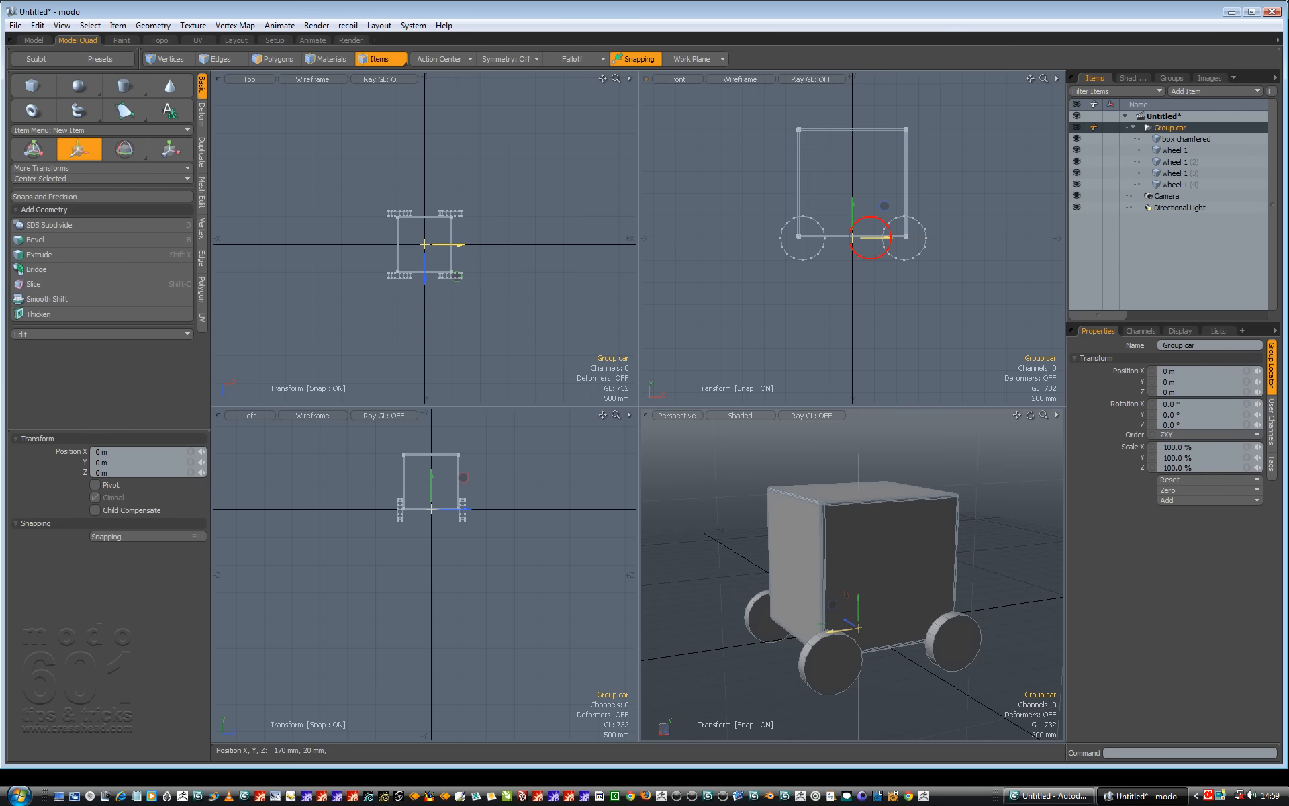
{"action": "mouse_move", "coordinate": [873, 236]}
{"action": "left_mouse_down"}
{"action": "mouse_move", "coordinate": [930, 237]}
{"action": "mouse_move", "coordinate": [849, 237]}
{"action": "mouse_move", "coordinate": [918, 237]}
{"action": "mouse_move", "coordinate": [857, 237]}
{"action": "mouse_move", "coordinate": [880, 238]}
{"action": "left_mouse_up"}
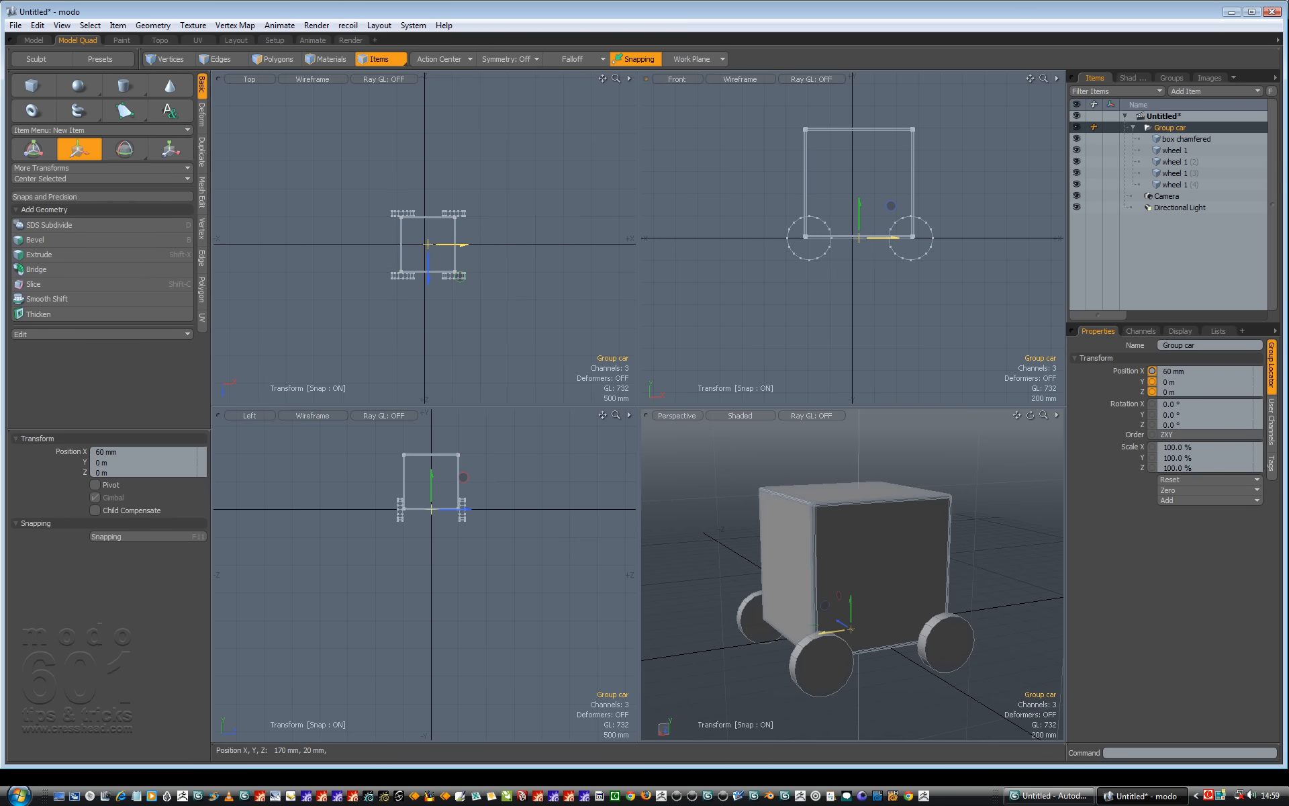
{"action": "key", "text": "ctrl+z"}
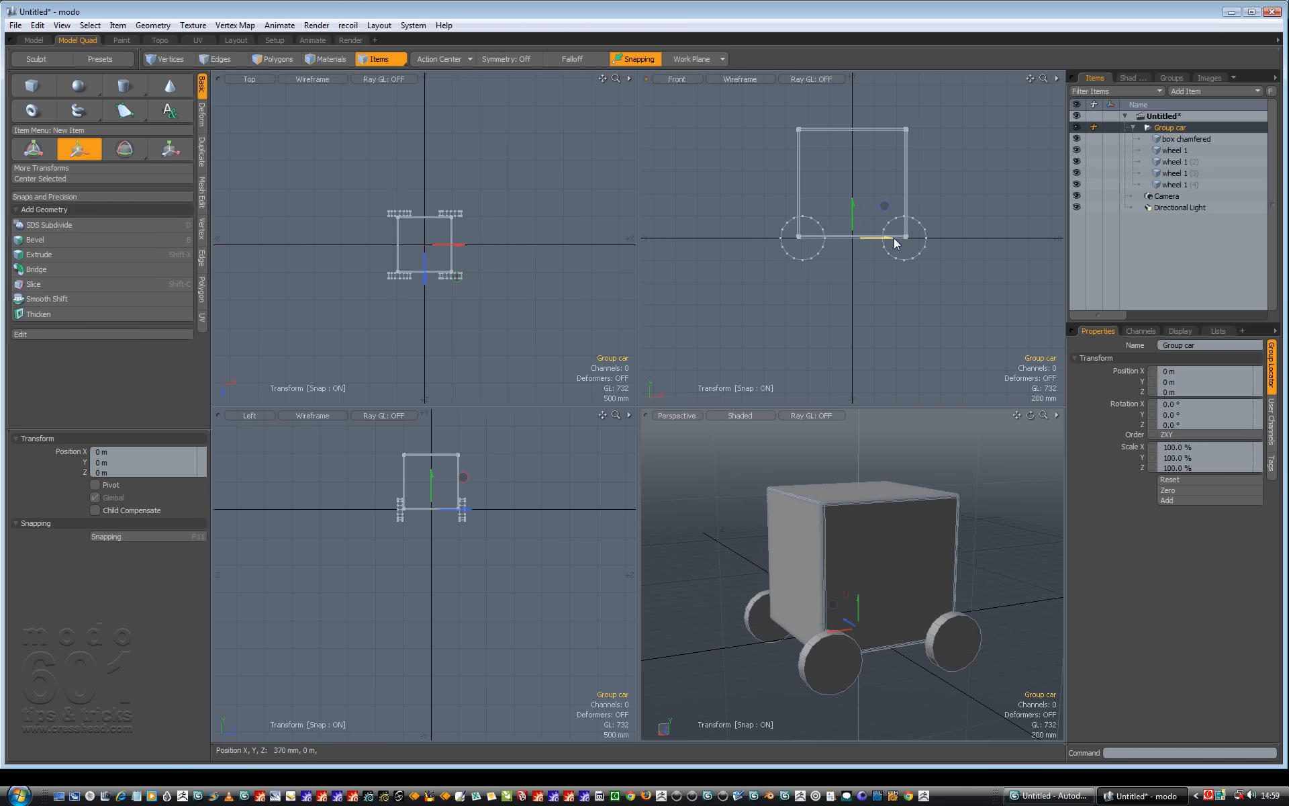
{"action": "left_click_drag", "start_coordinate": [852, 229], "coordinate": [851, 210]}
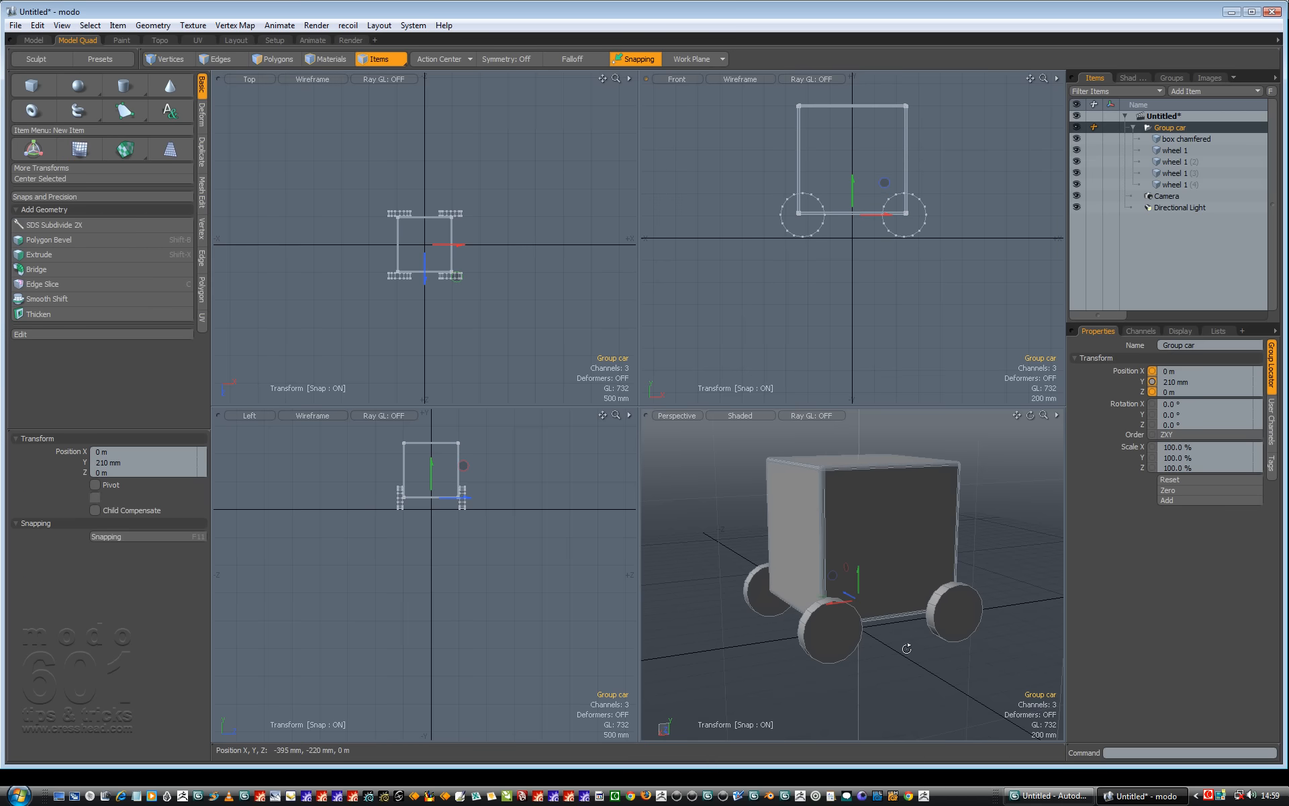
{"action": "left_click_drag", "start_coordinate": [931, 611], "coordinate": [895, 607], "text": "alt"}
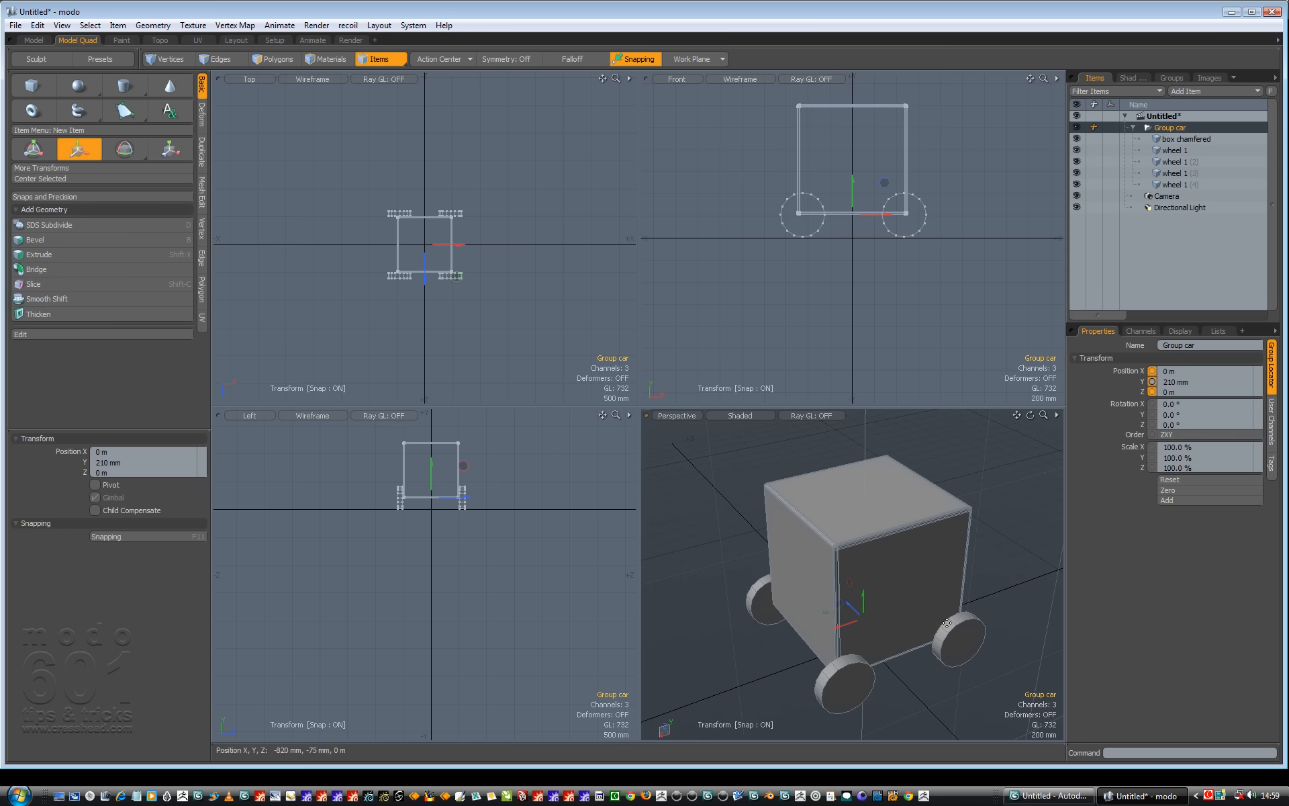
Rename the group locator as Group car volvo
{"action": "double_click", "coordinate": [1169, 127]}
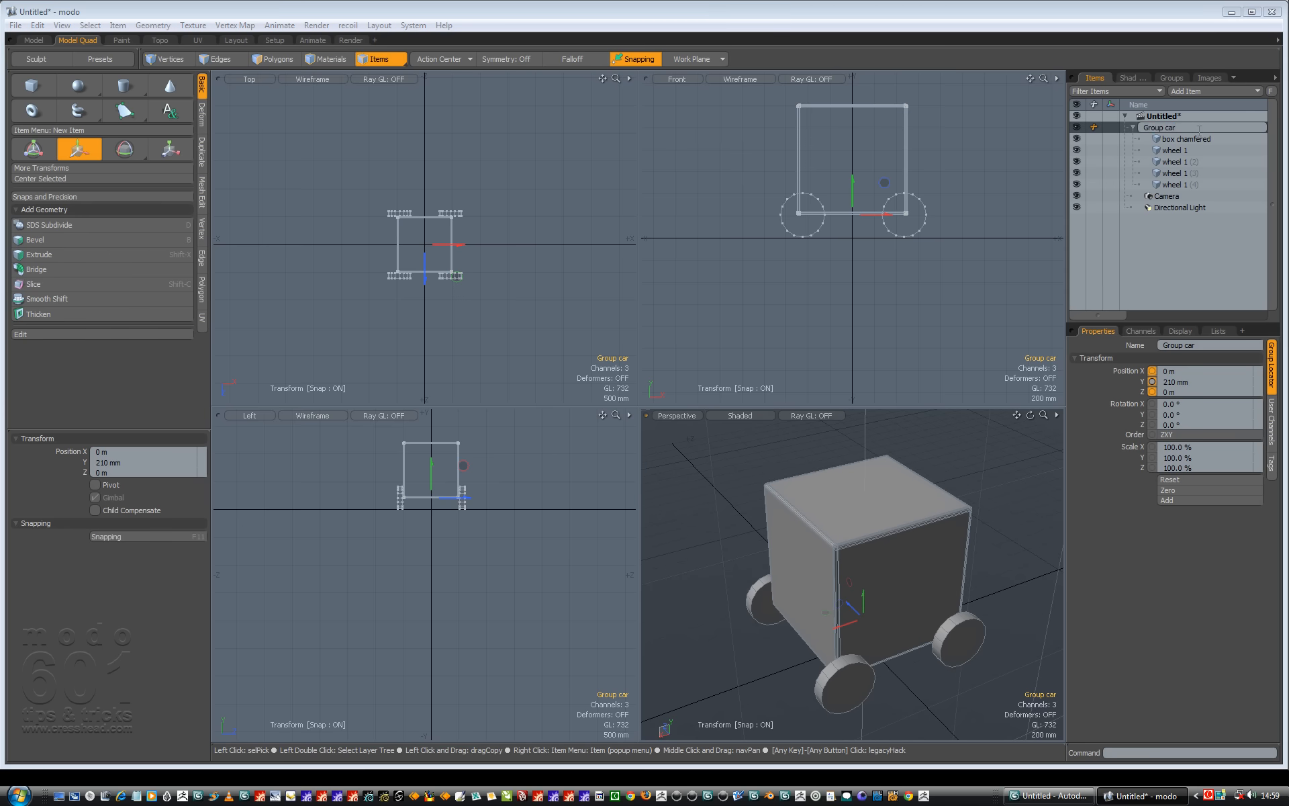
{"action": "type", "text": "volvo"}
{"action": "key", "text": "Return"}
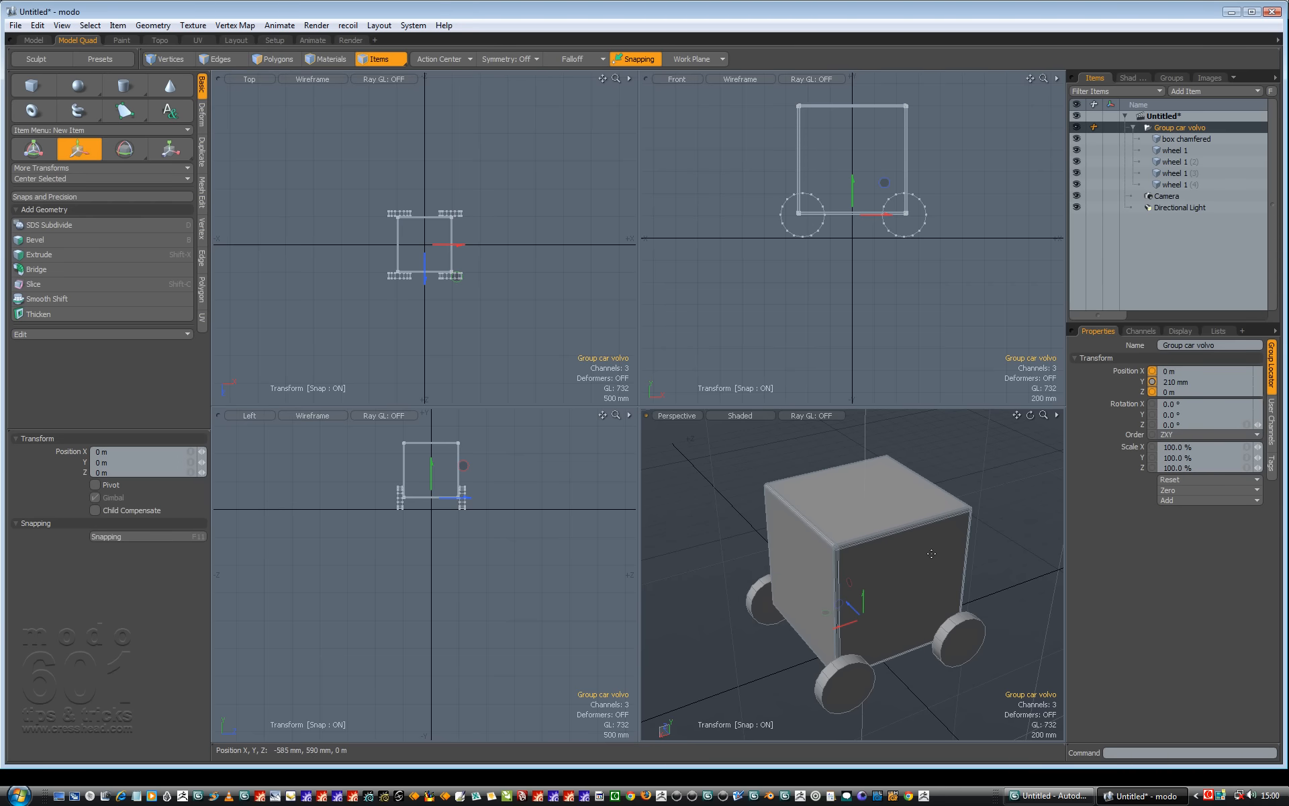
Try moving the whole car by its group locator in an enlarged perspective view, undo the move, and hide and reshow the group
{"action": "key", "text": "ctrl+space"}
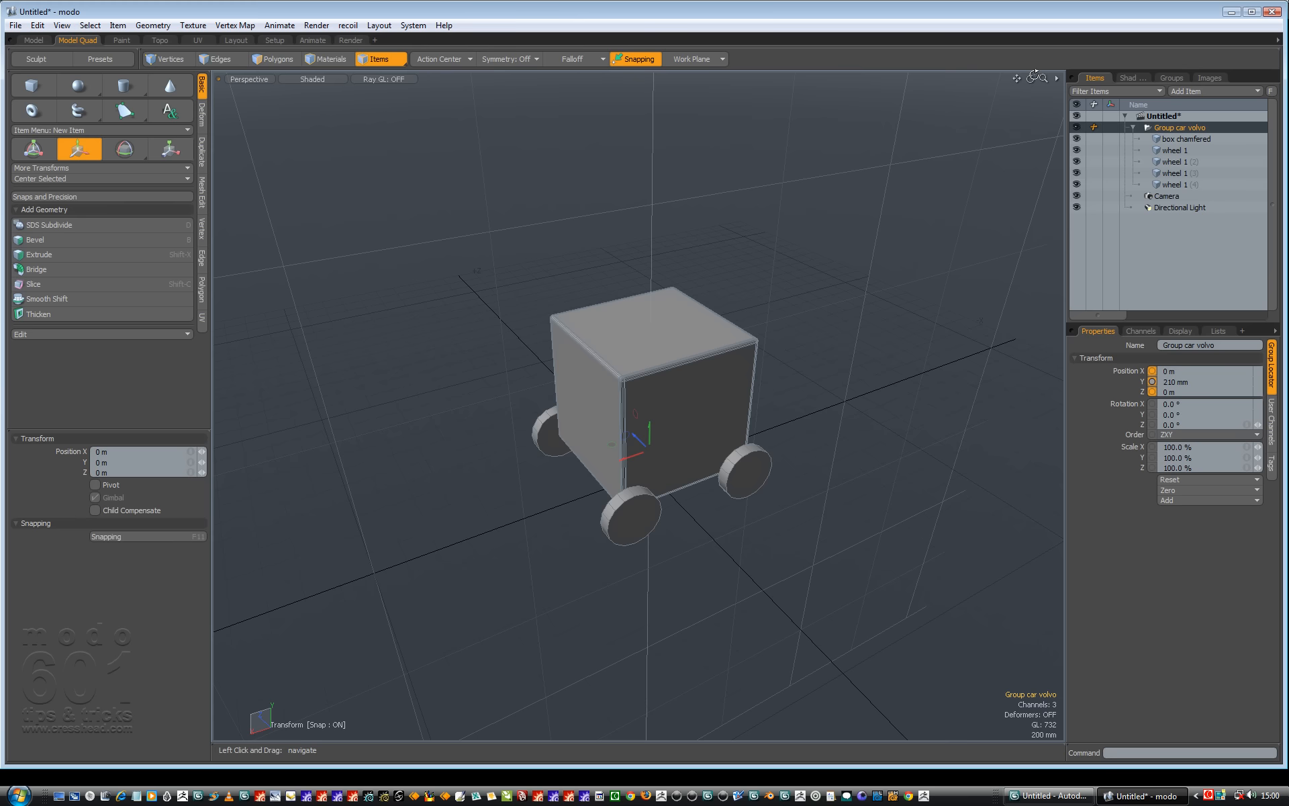
{"action": "left_click_drag", "start_coordinate": [1032, 79], "coordinate": [1031, 80]}
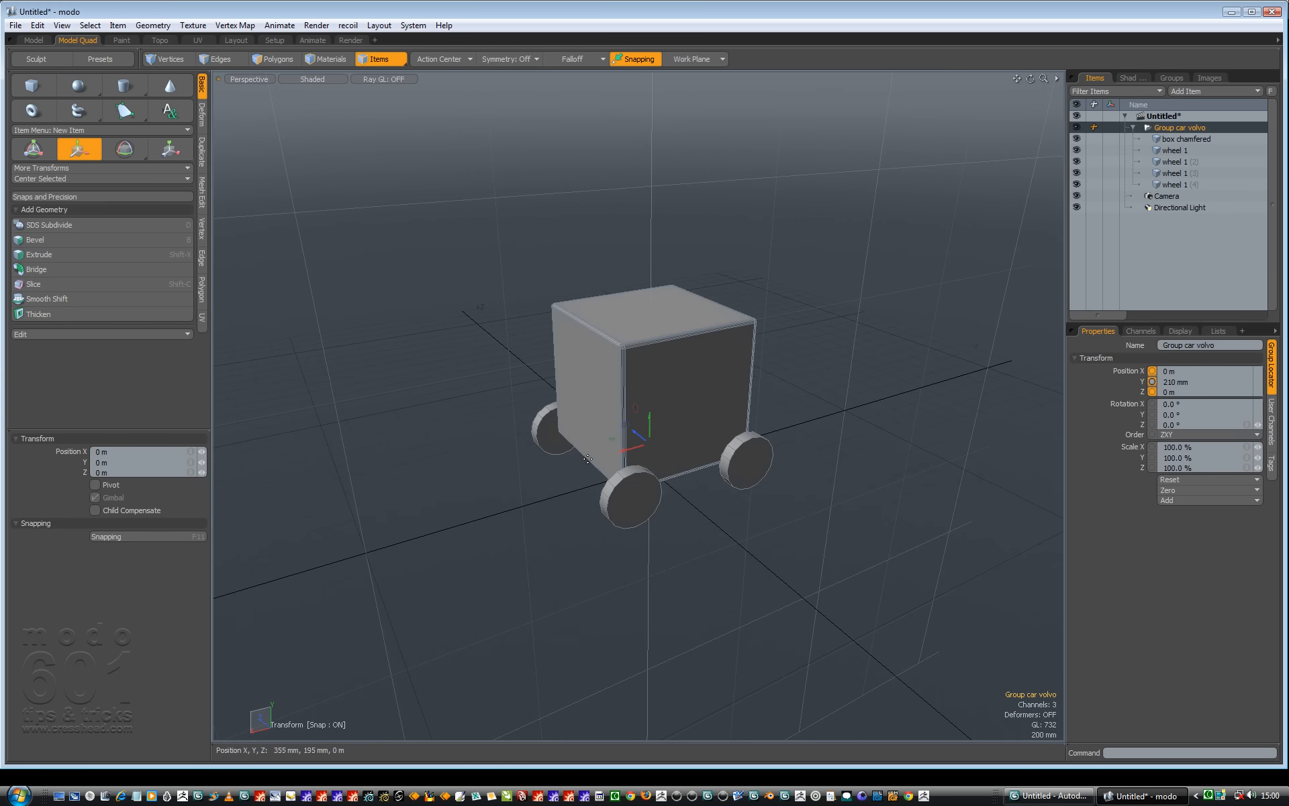
{"action": "left_click_drag", "start_coordinate": [625, 449], "coordinate": [737, 419]}
{"action": "key", "text": "ctrl+z"}
{"action": "left_click", "coordinate": [1077, 127]}
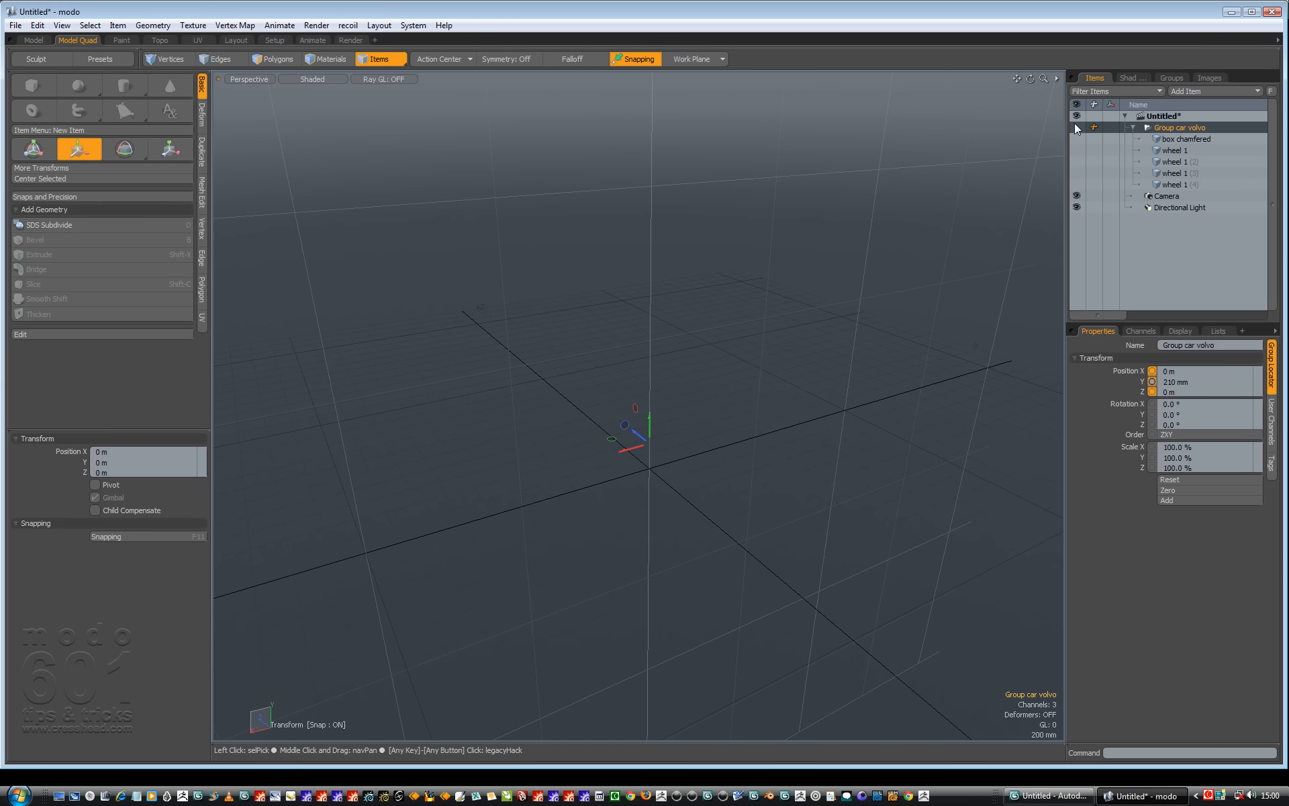
{"action": "left_click", "coordinate": [1077, 127]}
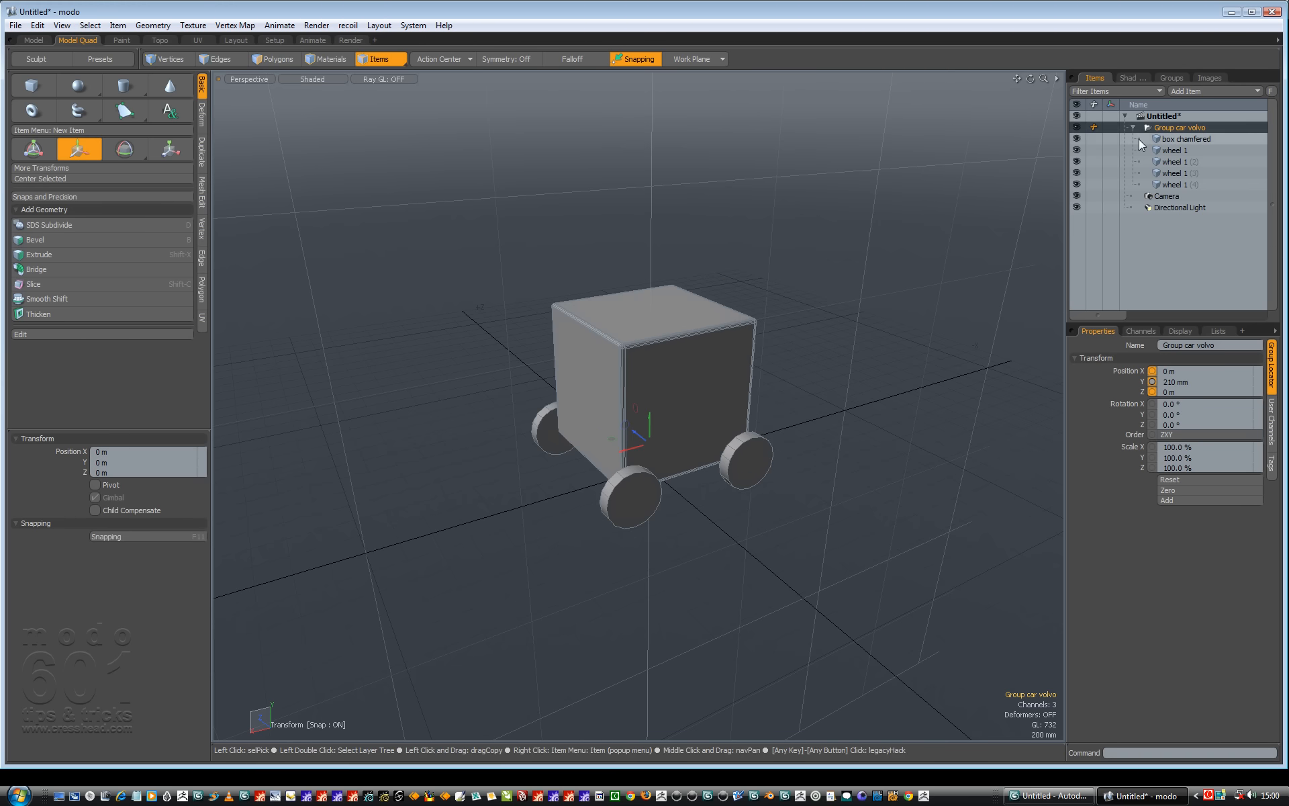
Try rotating the single wheel 1 (4) about its Y axis by 10° inside the group, and undo the rotation
{"action": "left_click", "coordinate": [1186, 184]}
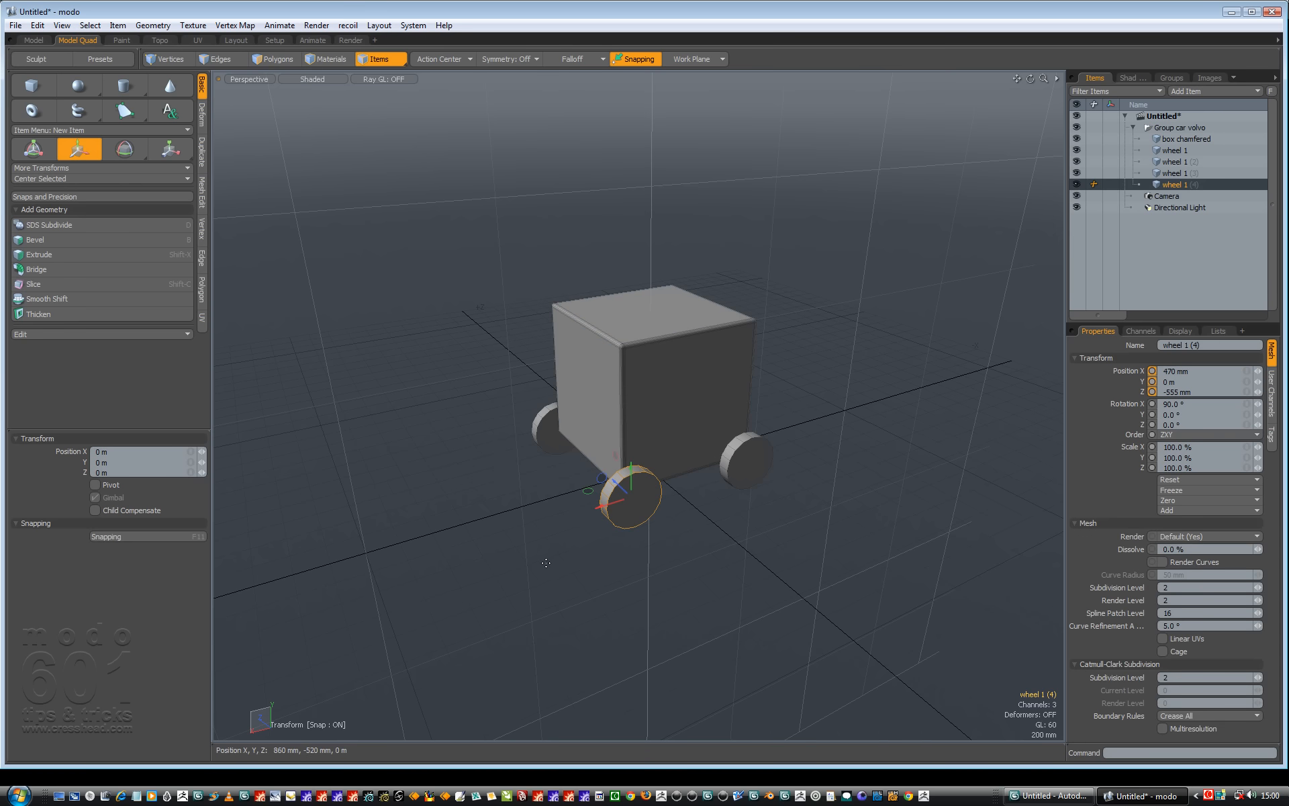
{"action": "key", "text": "e"}
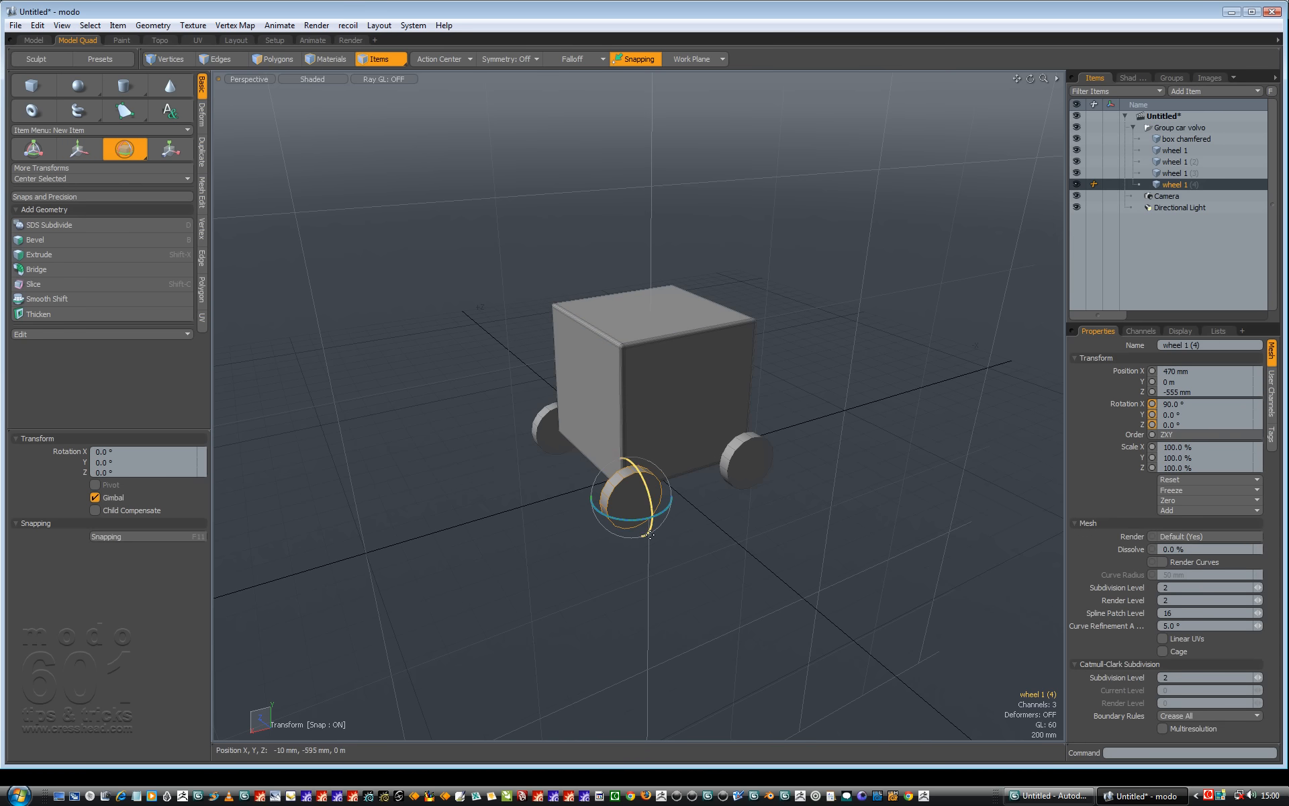
{"action": "left_click_drag", "start_coordinate": [1031, 78], "coordinate": [1029, 86]}
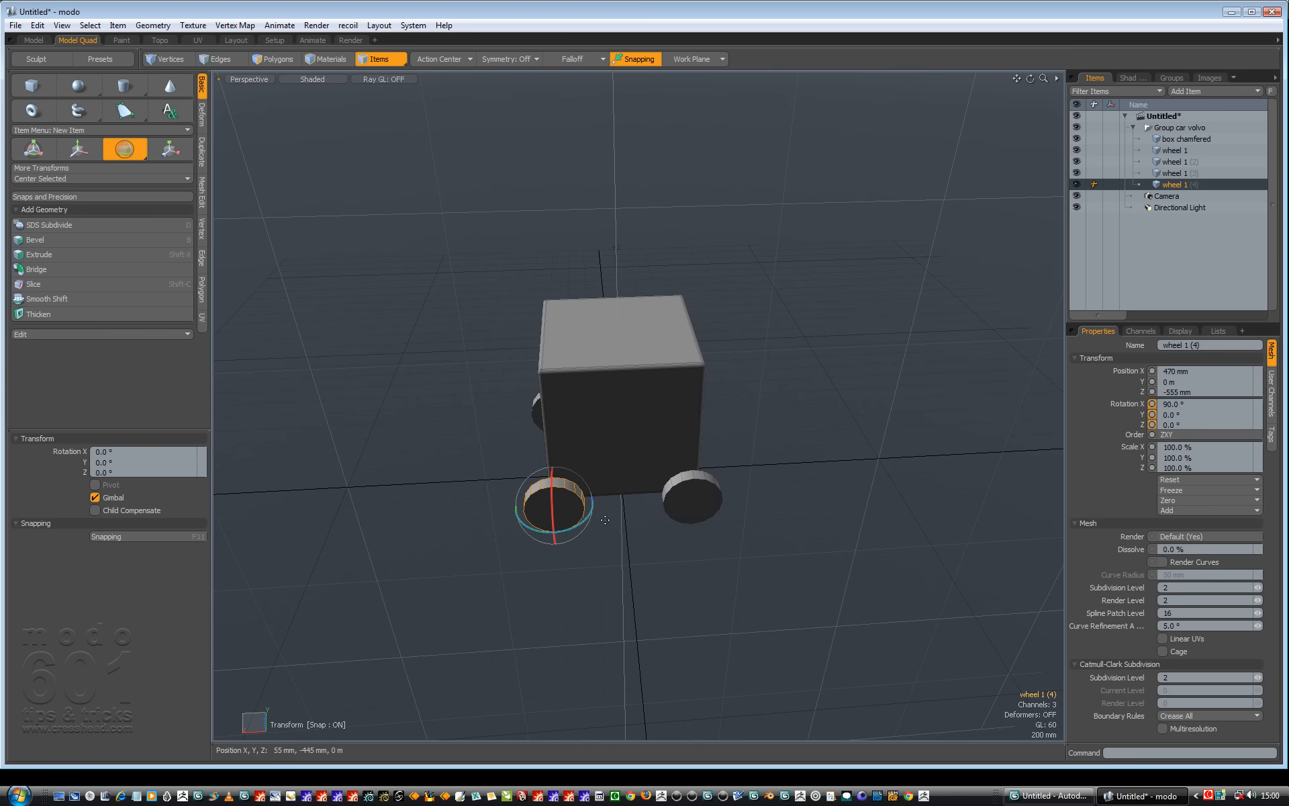
{"action": "left_click_drag", "start_coordinate": [576, 526], "coordinate": [586, 529]}
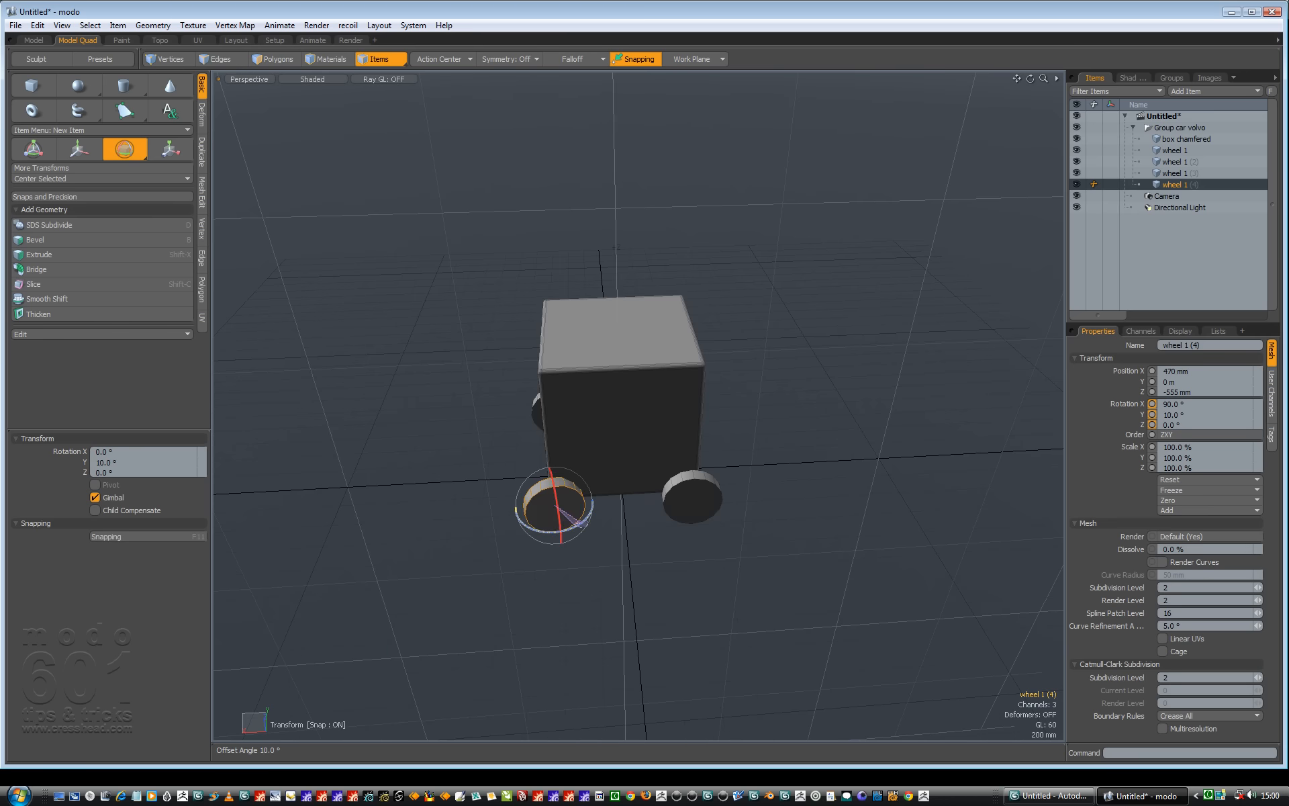
{"action": "key", "text": "ctrl+z"}
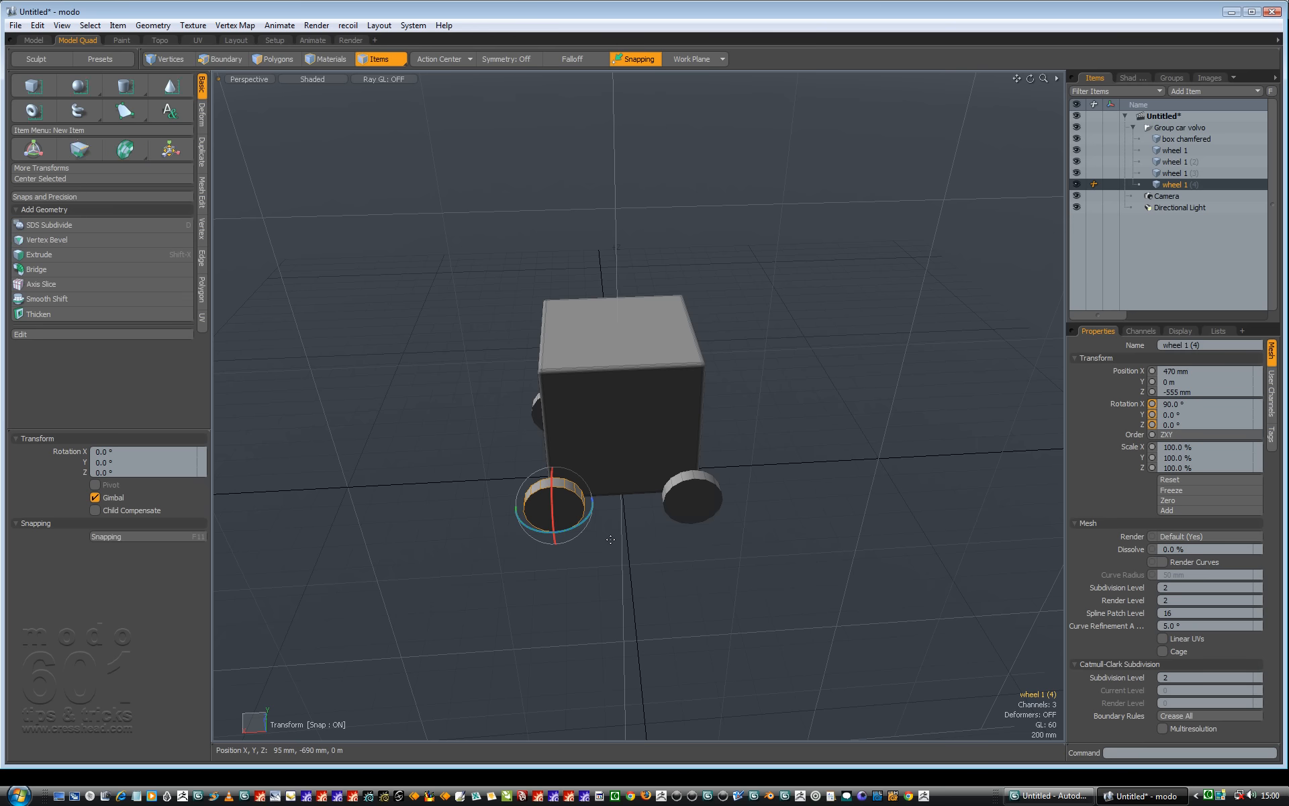
Select Group car volvo, try rotating the whole car about Y by about 89°, and undo the rotation
{"action": "left_click", "coordinate": [1165, 129]}
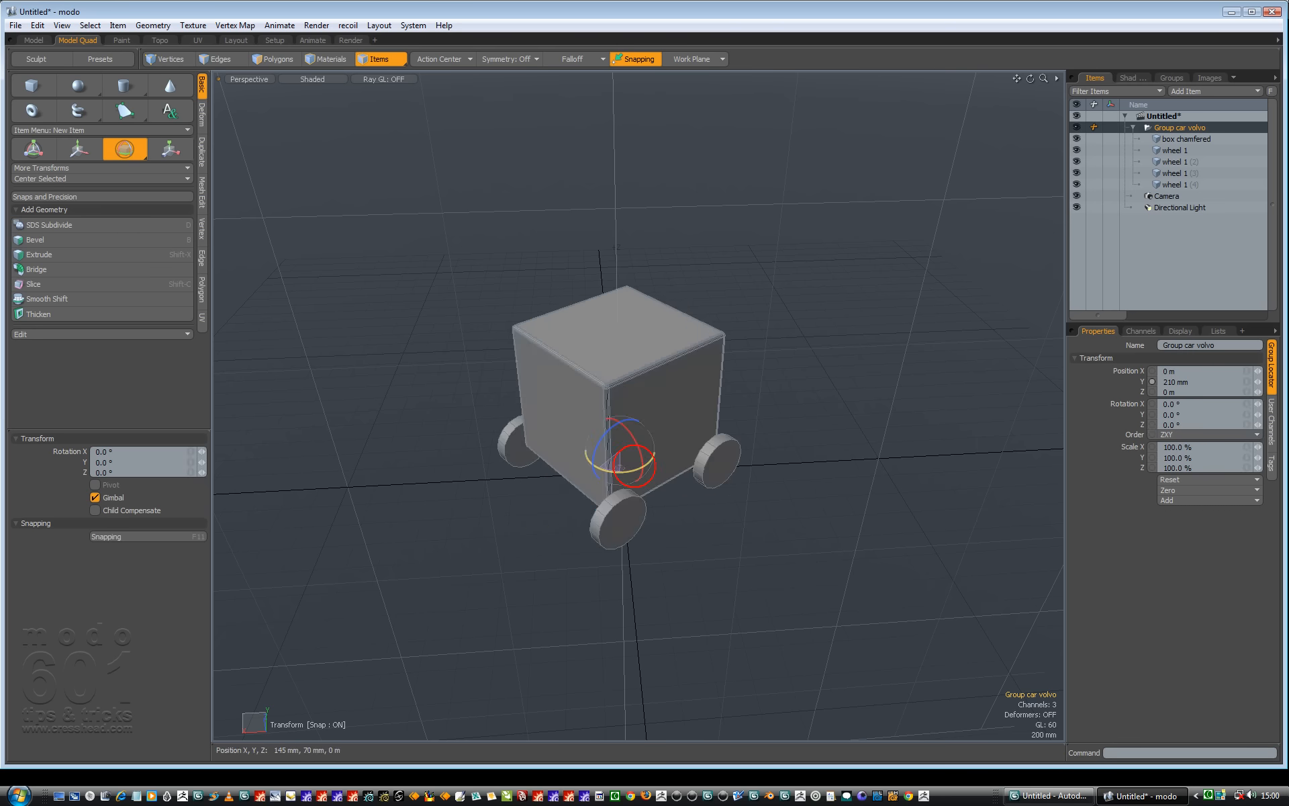
{"action": "left_click_drag", "start_coordinate": [618, 465], "coordinate": [591, 478]}
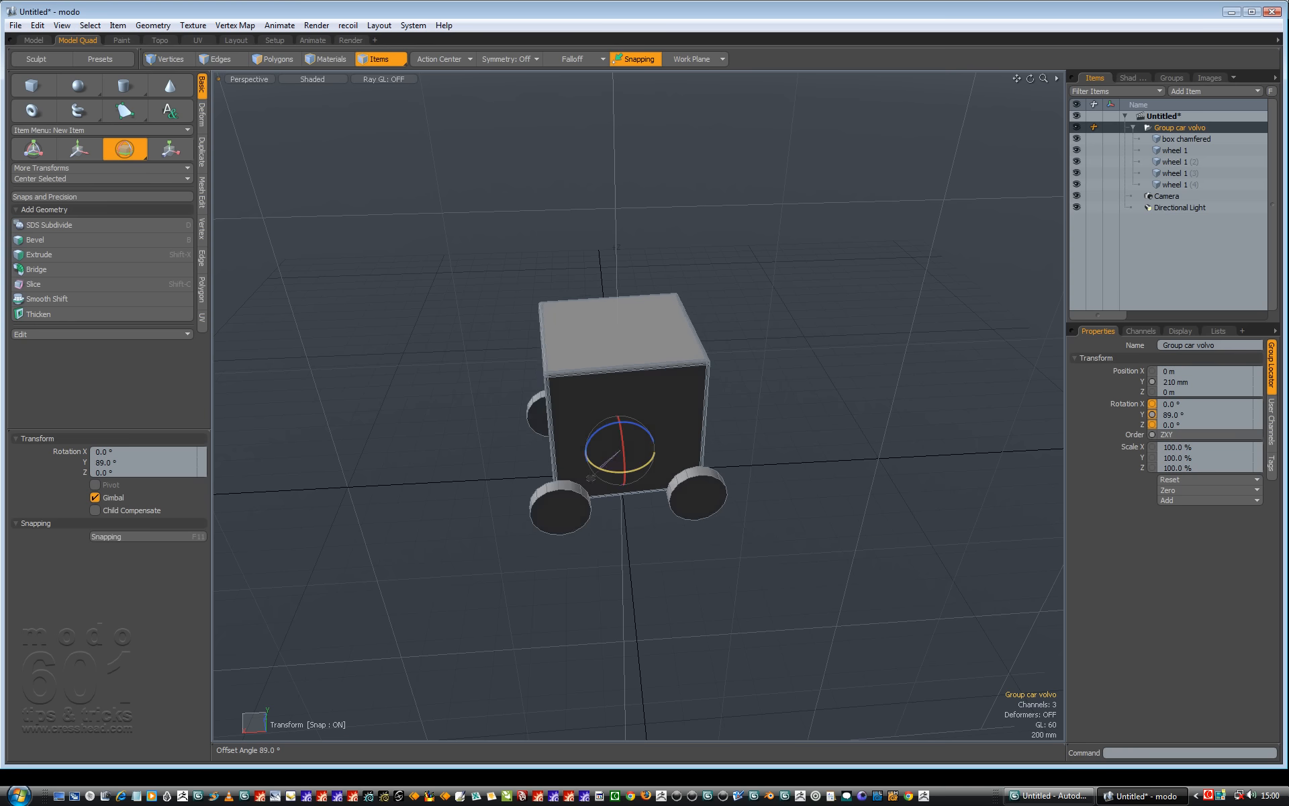
{"action": "key", "text": "ctrl+z"}
{"action": "key", "text": "ctrl+z"}
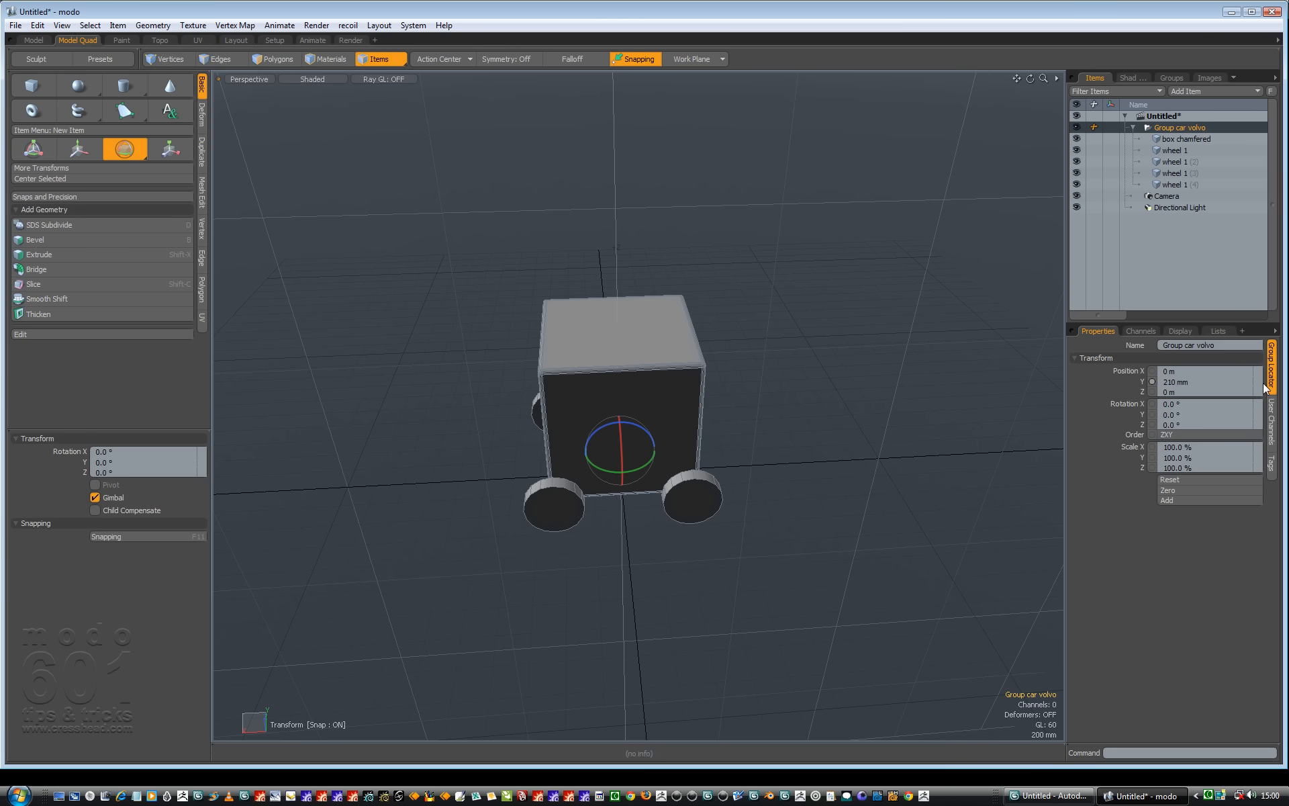
Try shifting Group car volvo along X through its position value, and set Position X back to 0
{"action": "left_click_drag", "start_coordinate": [1243, 370], "coordinate": [1248, 370]}
{"action": "mouse_move", "coordinate": [1258, 372]}
{"action": "left_mouse_down"}
{"action": "mouse_move", "coordinate": [1282, 372]}
{"action": "mouse_move", "coordinate": [1256, 372]}
{"action": "left_mouse_up"}
{"action": "left_click", "coordinate": [1176, 371]}
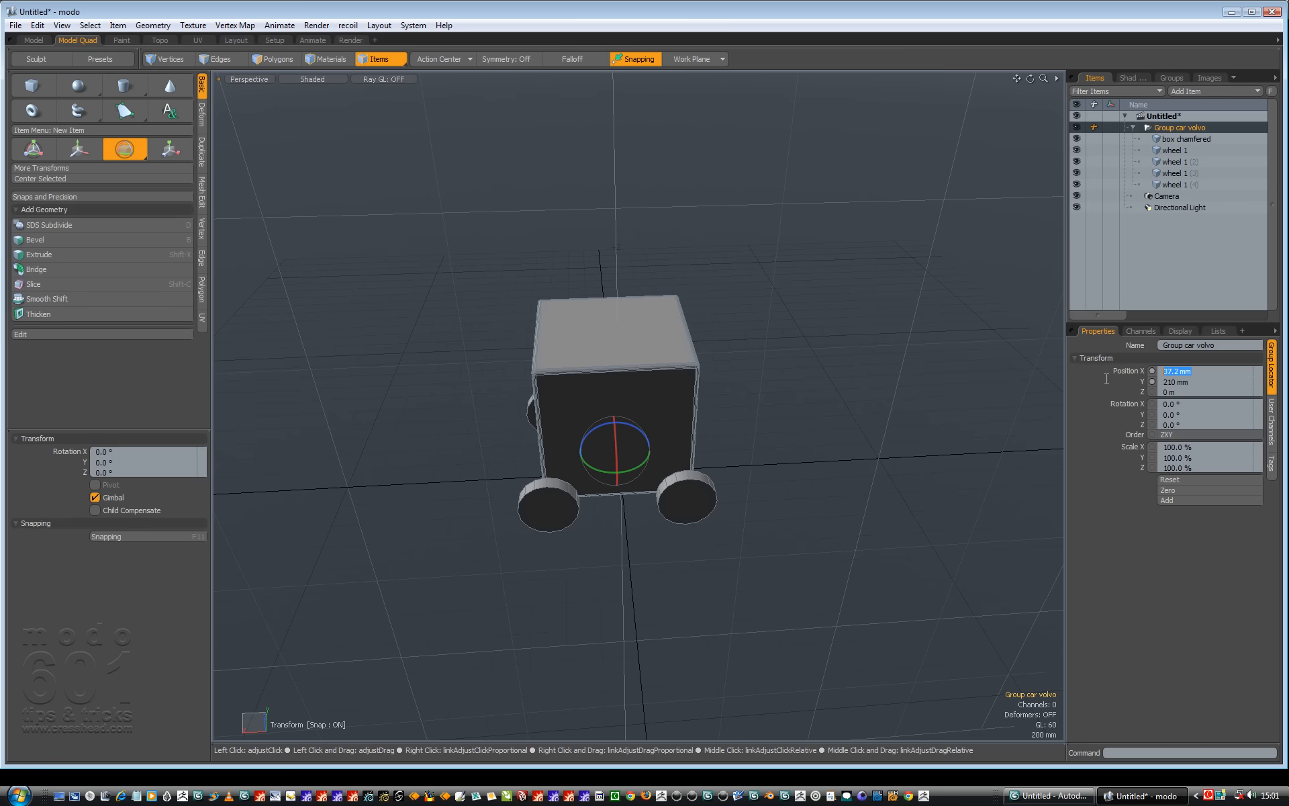
{"action": "type", "text": "0"}
{"action": "key", "text": "Return"}
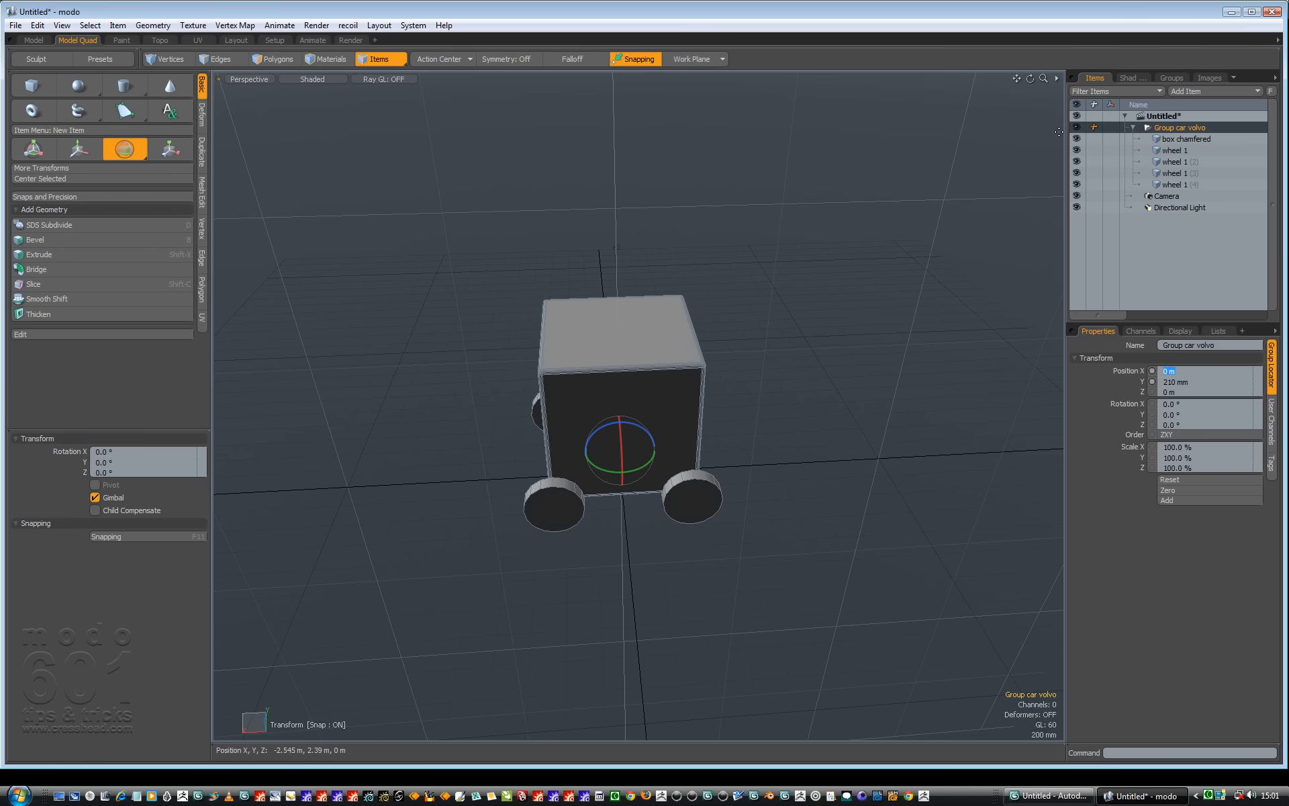
{"action": "left_click_drag", "start_coordinate": [1032, 82], "coordinate": [994, 134]}
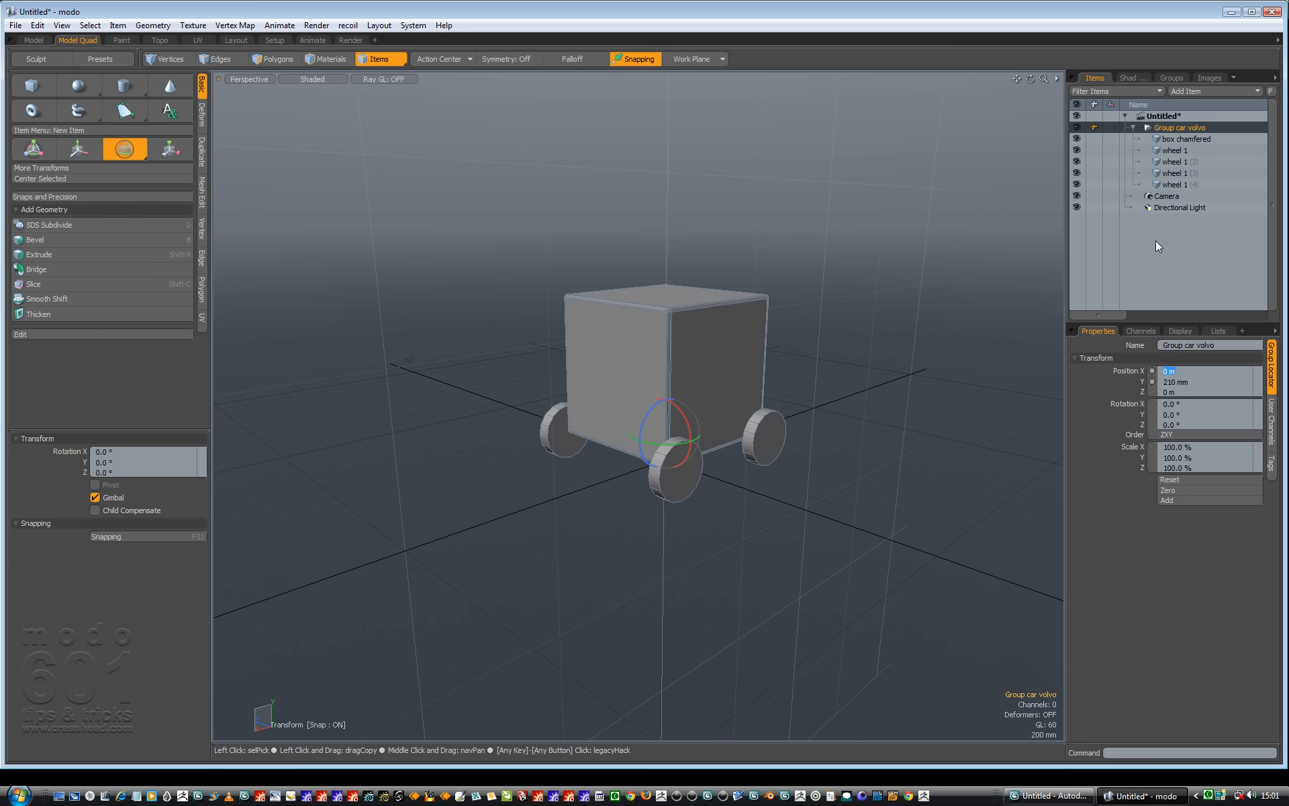
{"action": "left_click", "coordinate": [1209, 798]}
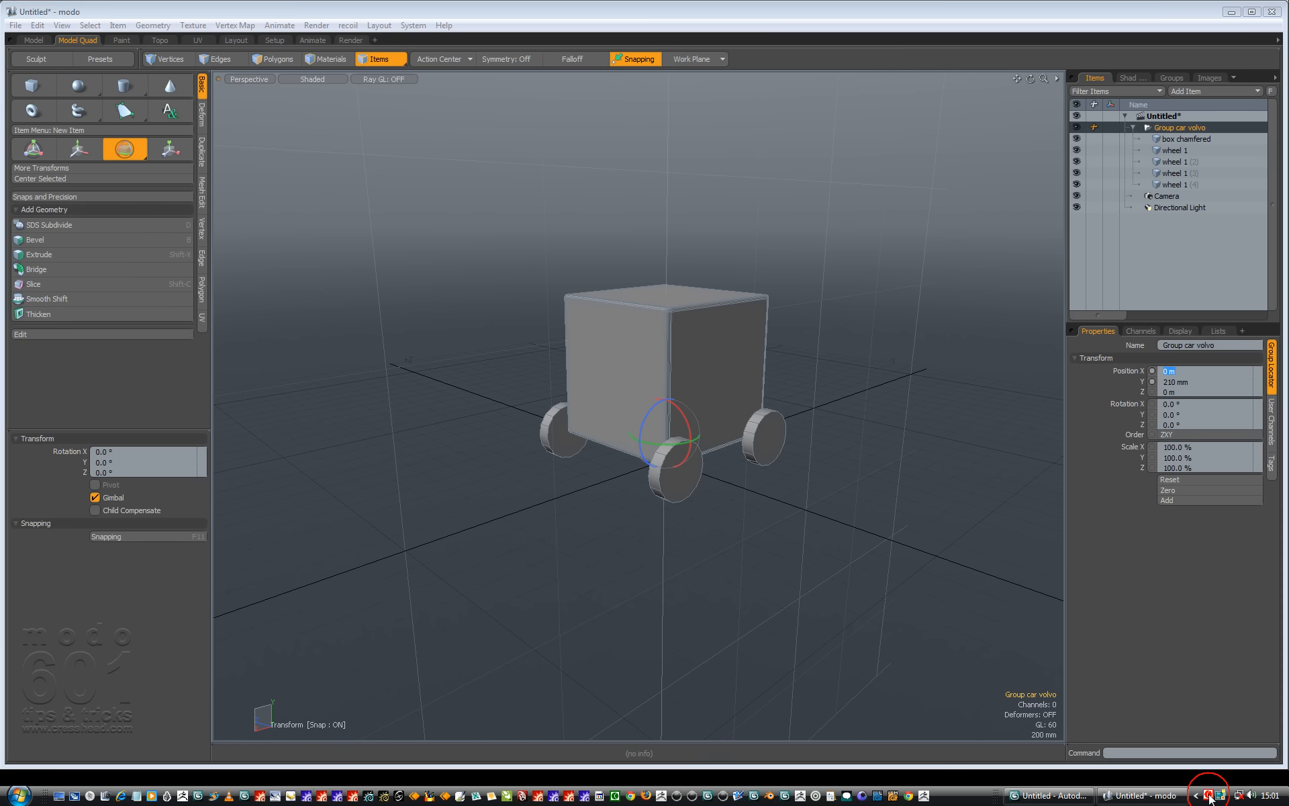